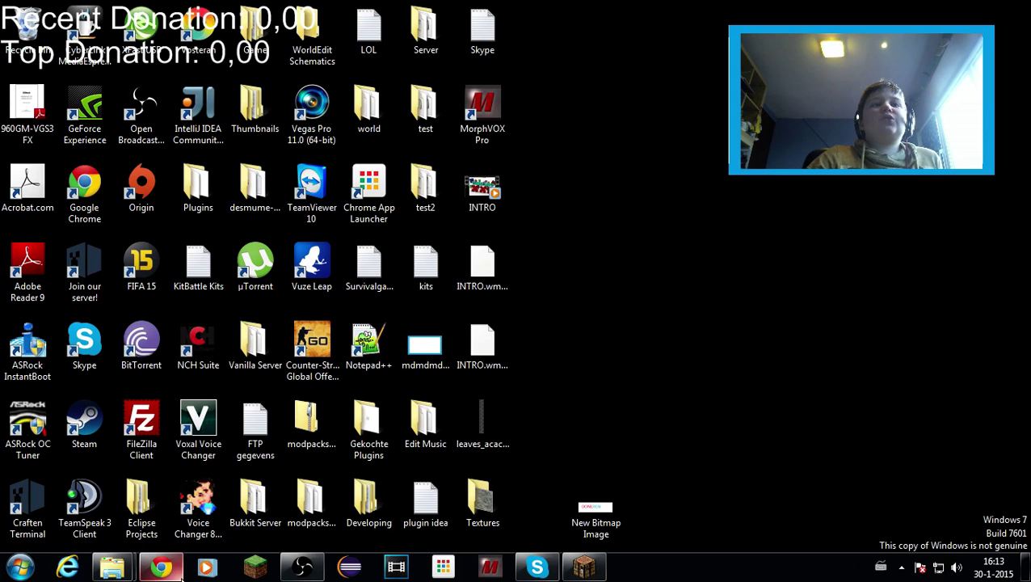
# Open a new Google Chrome window and maximize it
pyautogui.moveTo(176, 572)
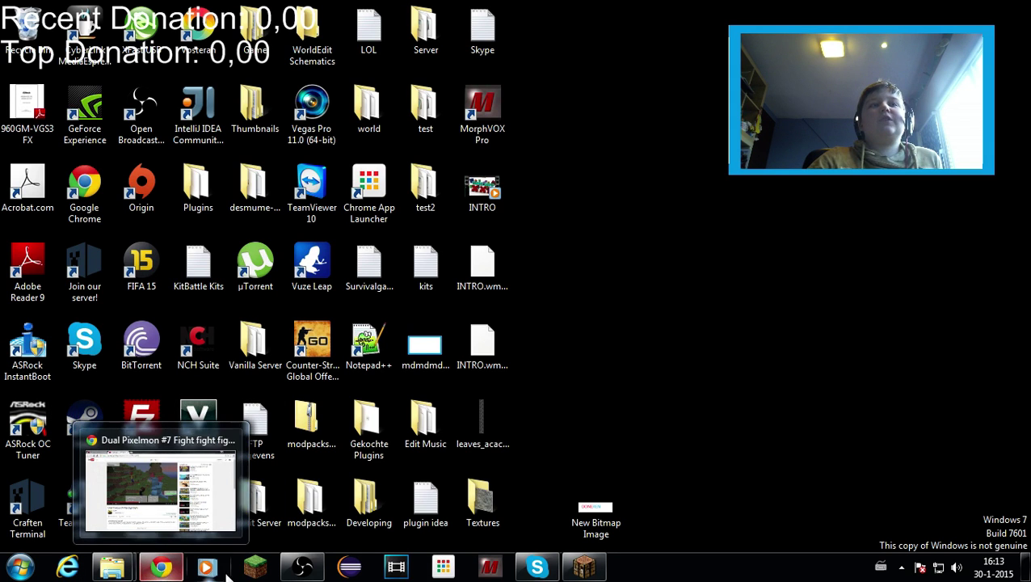
pyautogui.rightClick(161, 567)
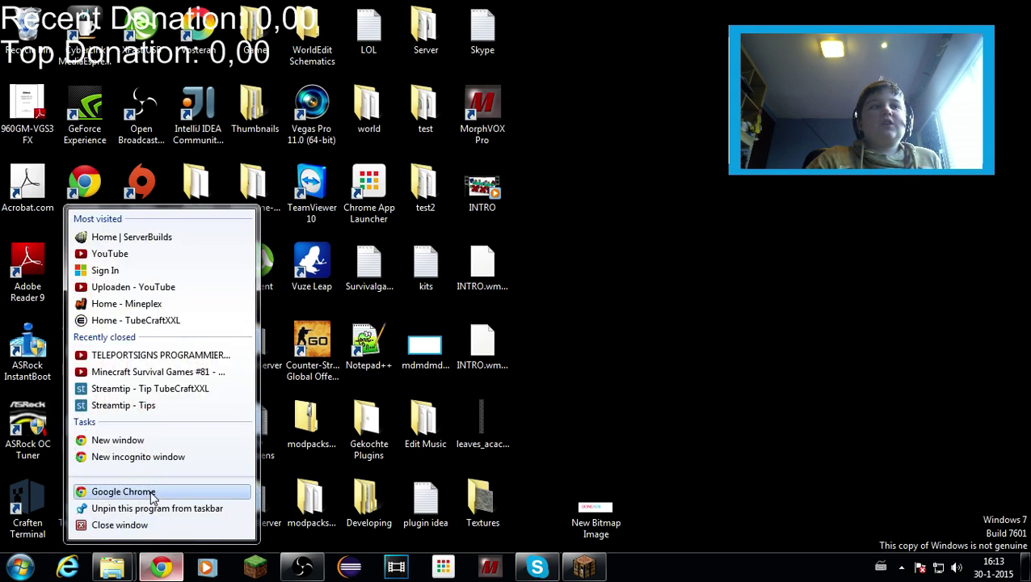
pyautogui.click(154, 499)
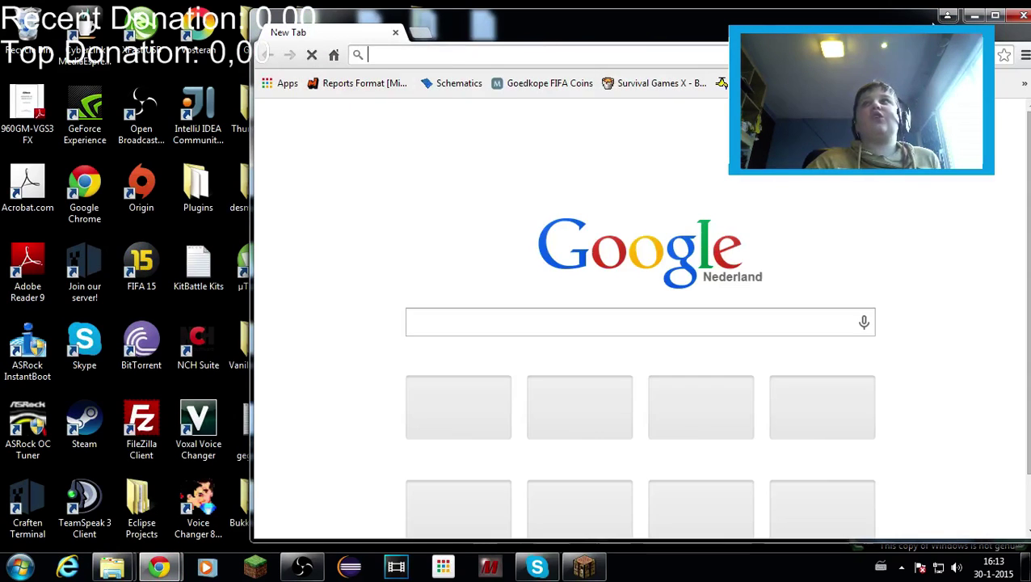
pyautogui.click(996, 17)
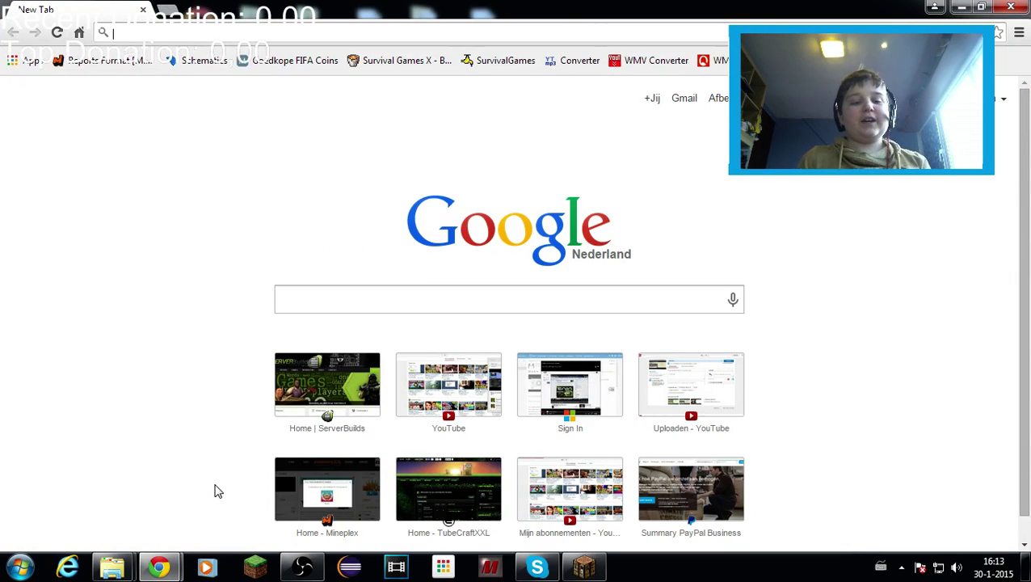
pyautogui.write('feed')
pyautogui.press('Return')
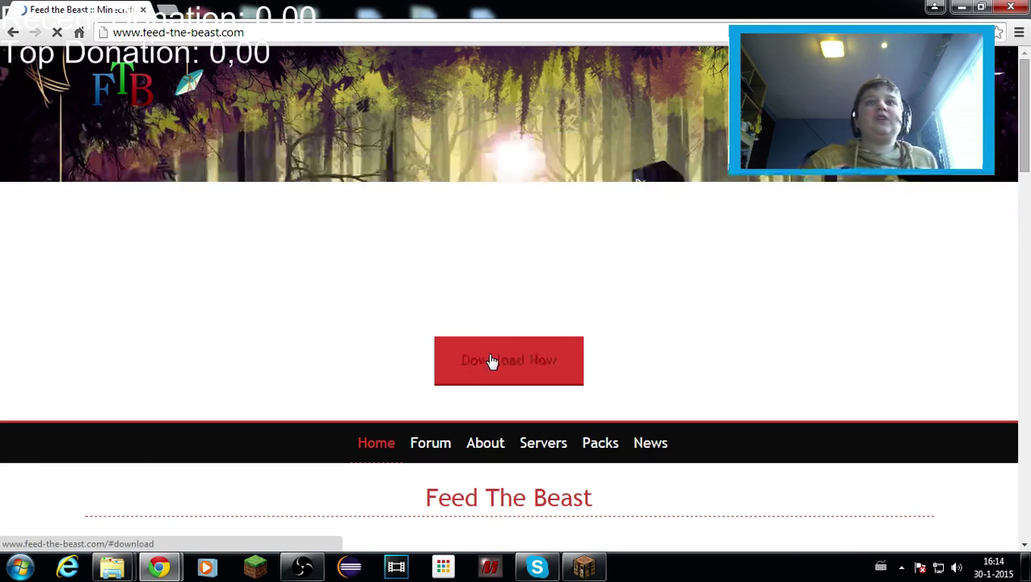
pyautogui.click(493, 361)
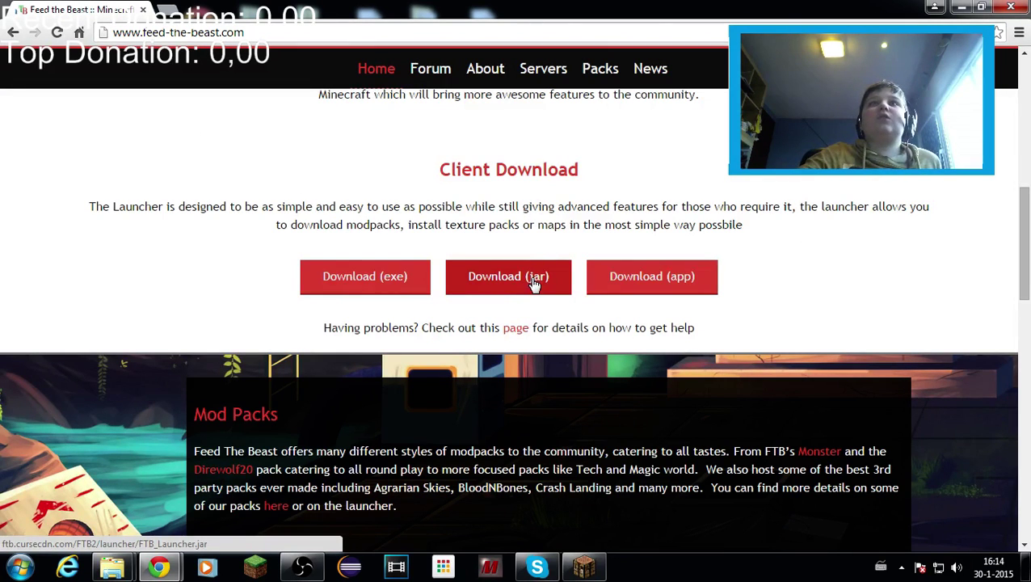
pyautogui.click(1015, 6)
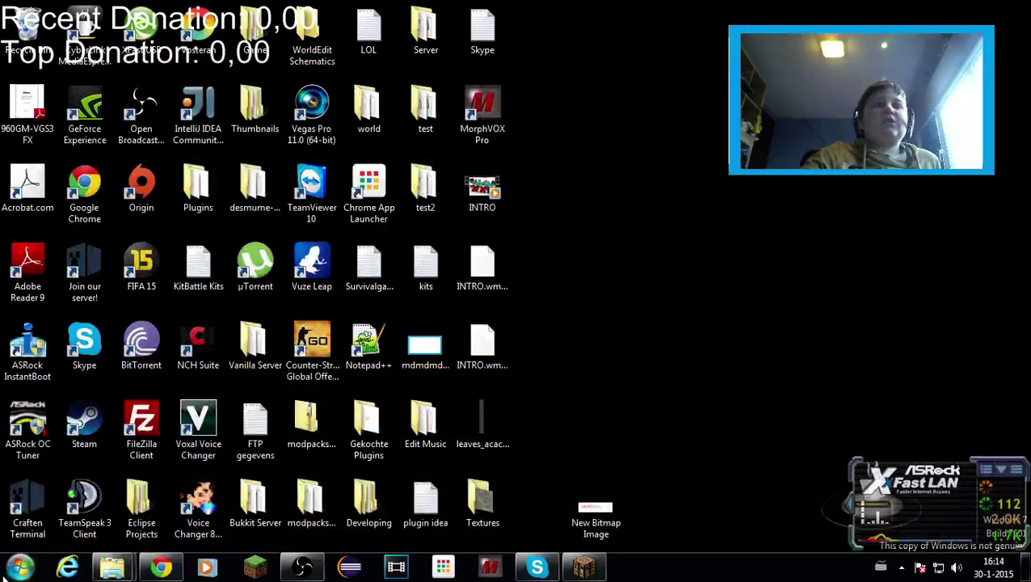
# Search the computer for "ftb" and run FTB_Launcher, allowing it to start despite the unknown publisher
pyautogui.click(19, 566)
pyautogui.write('ftb')
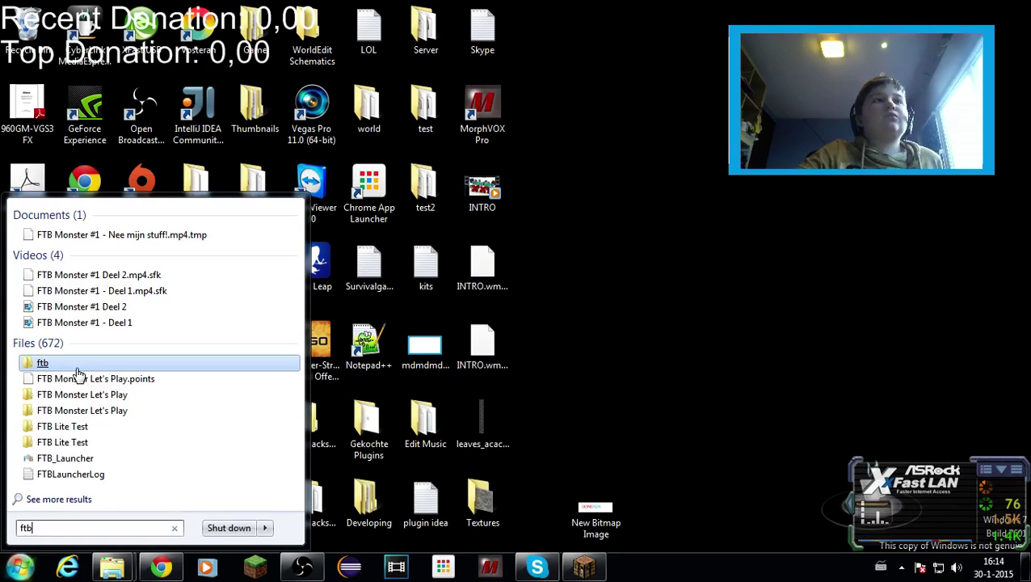
pyautogui.click(66, 458)
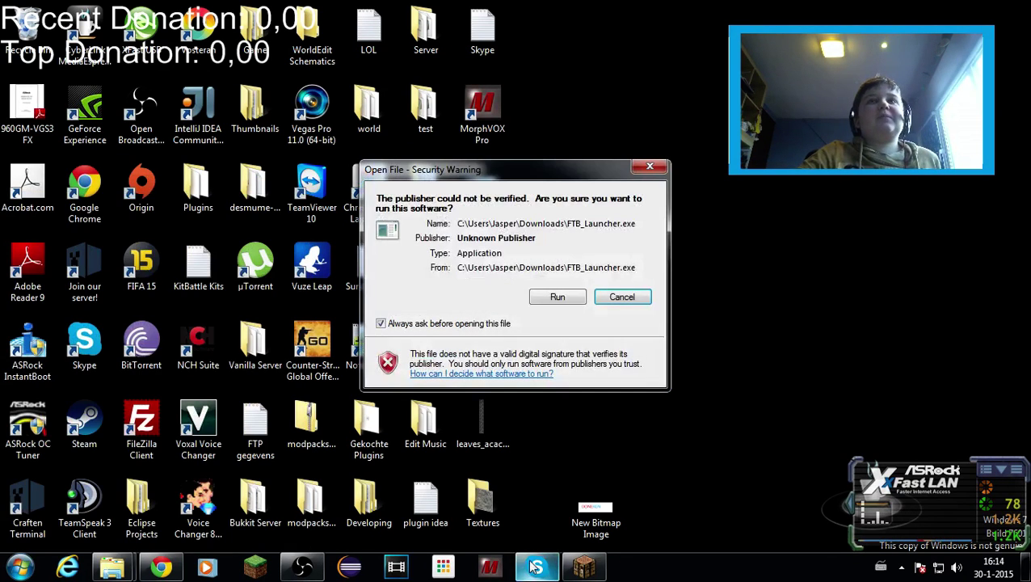
pyautogui.click(565, 297)
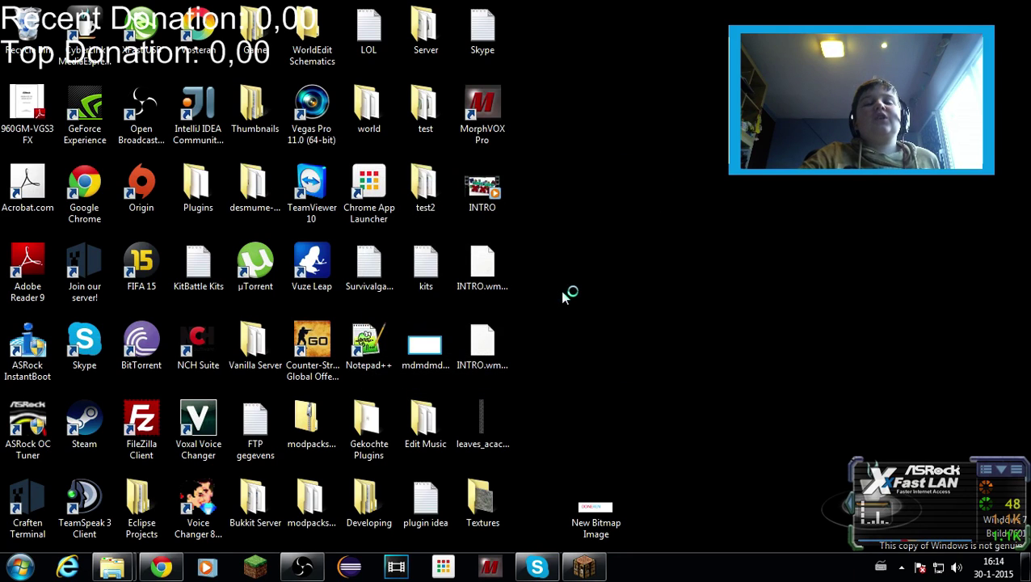
pyautogui.moveTo(164, 570)
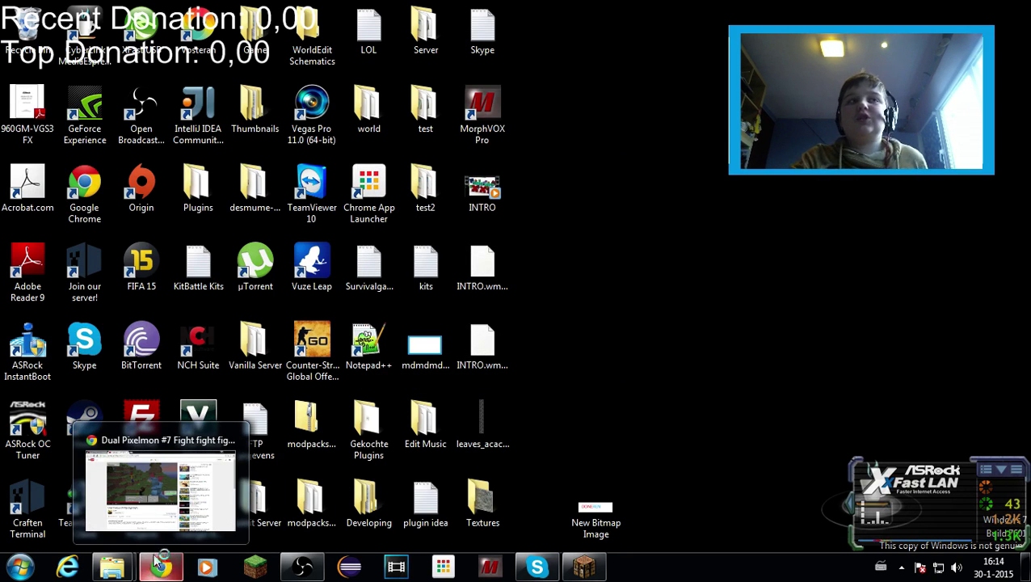
pyautogui.click(168, 509)
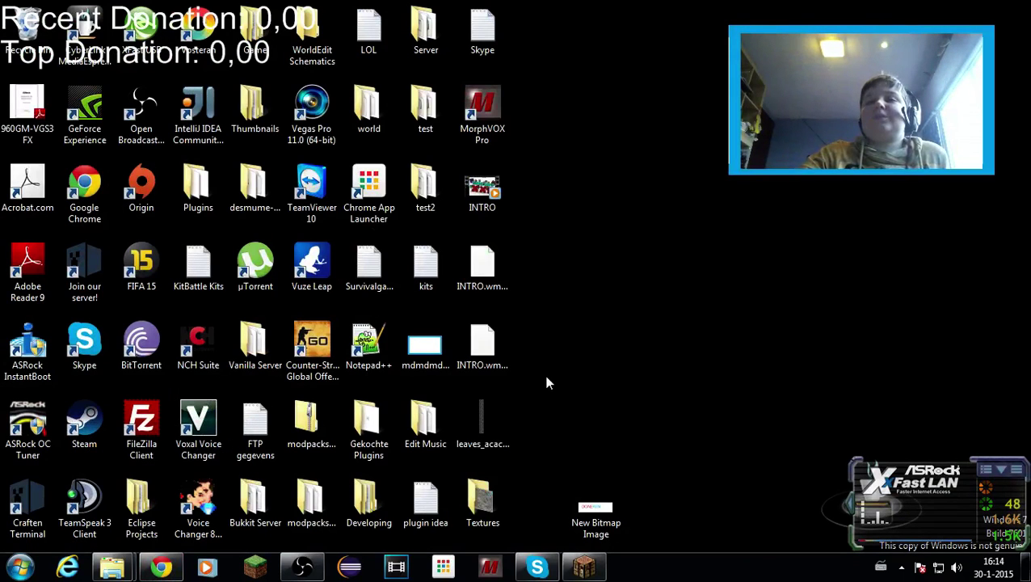
pyautogui.moveTo(670, 158); pyautogui.dragTo(691, 202)
pyautogui.moveTo(590, 310); pyautogui.dragTo(779, 155)
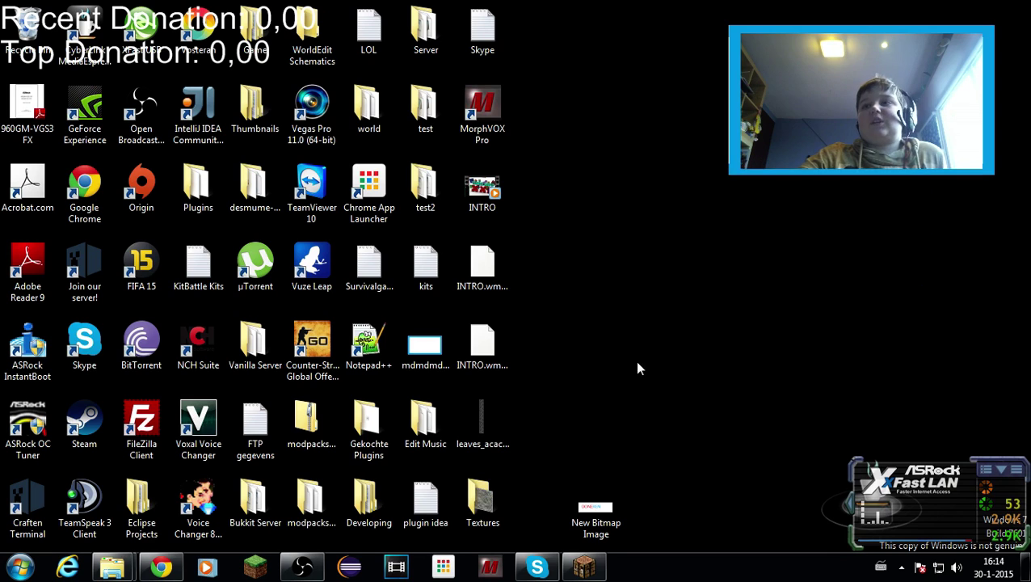
pyautogui.moveTo(636, 361); pyautogui.dragTo(824, 215)
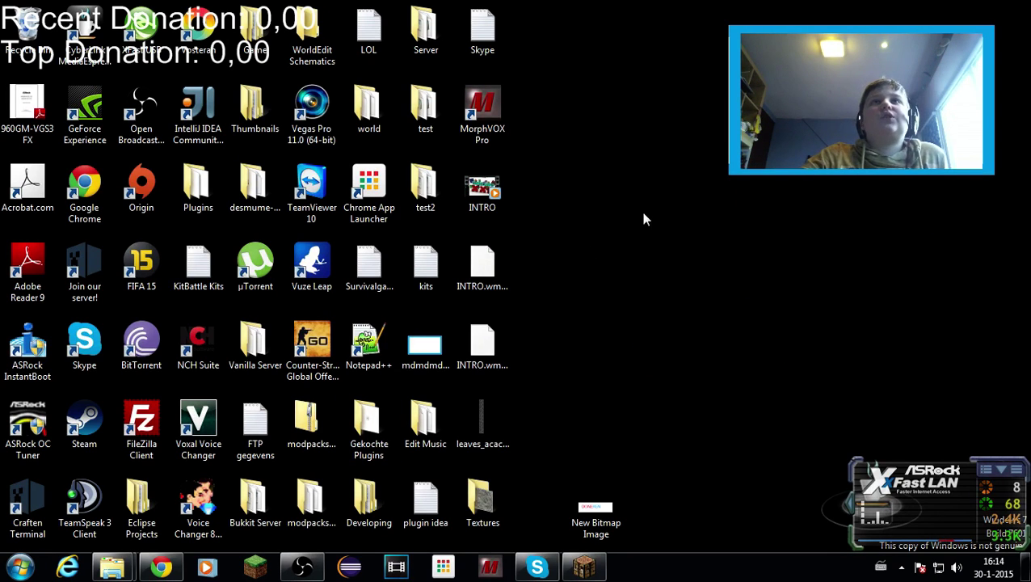
pyautogui.moveTo(644, 207); pyautogui.dragTo(829, 219)
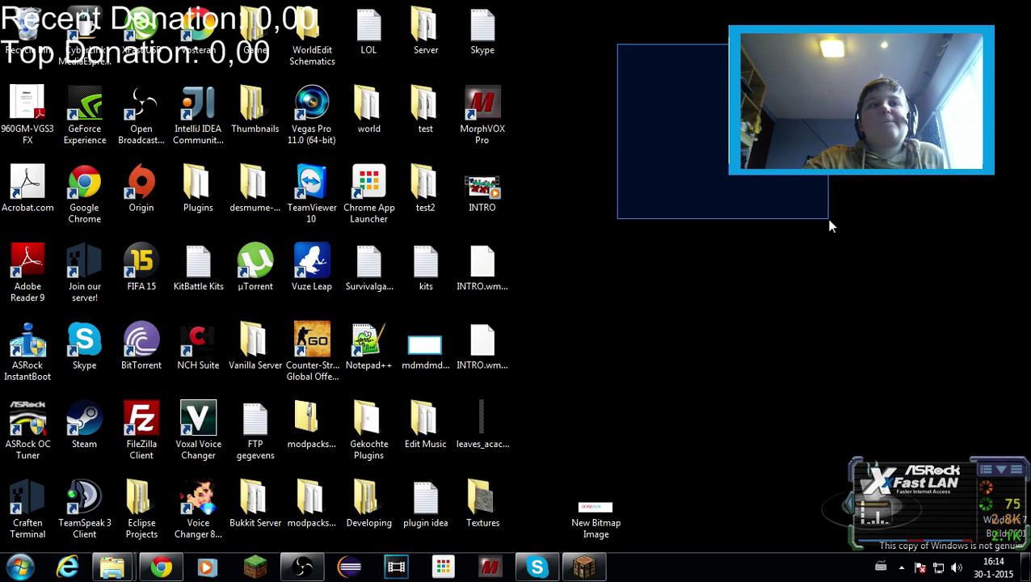
pyautogui.moveTo(831, 226); pyautogui.dragTo(784, 235)
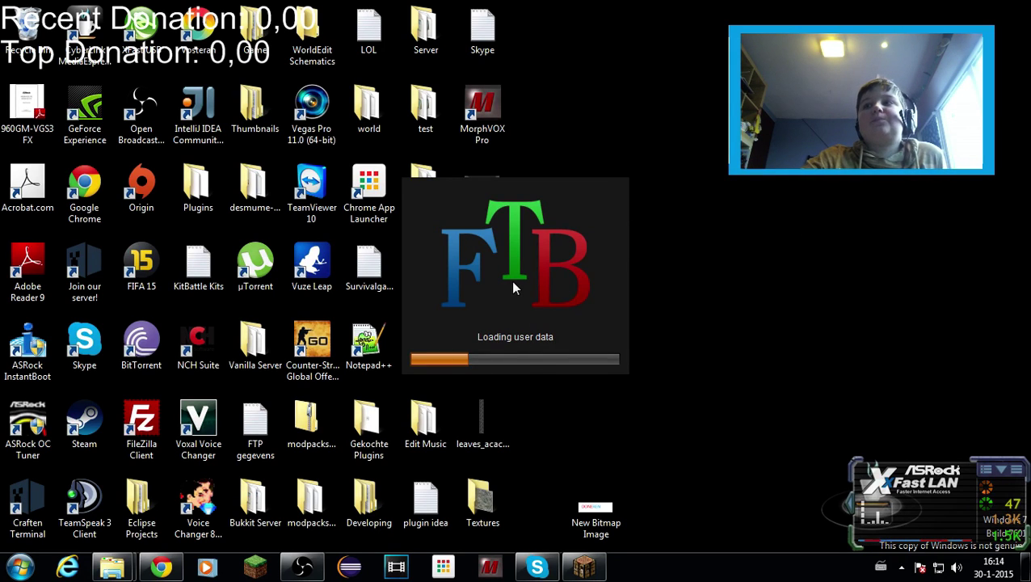
pyautogui.moveTo(690, 282); pyautogui.dragTo(693, 333)
pyautogui.moveTo(781, 285); pyautogui.dragTo(748, 319)
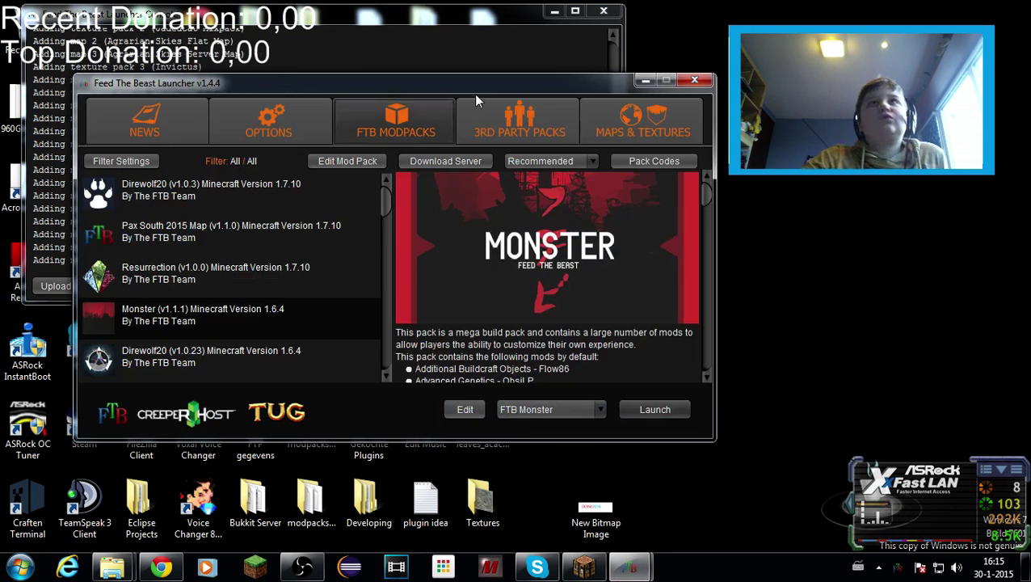
# Show the launcher's options and bring up the Profile Creator, closing it without adding a profile
pyautogui.moveTo(476, 90); pyautogui.dragTo(613, 88)
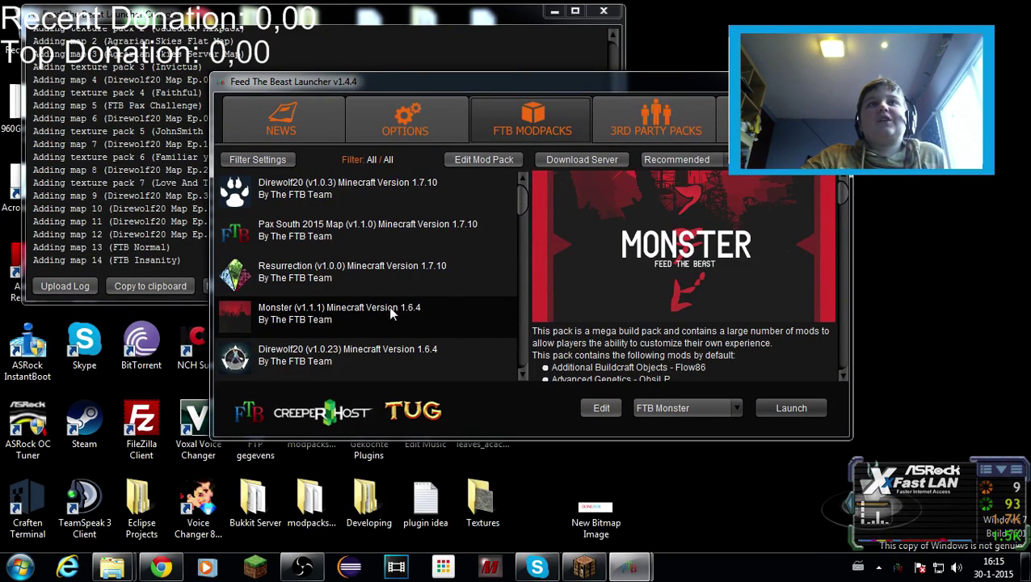
pyautogui.click(408, 129)
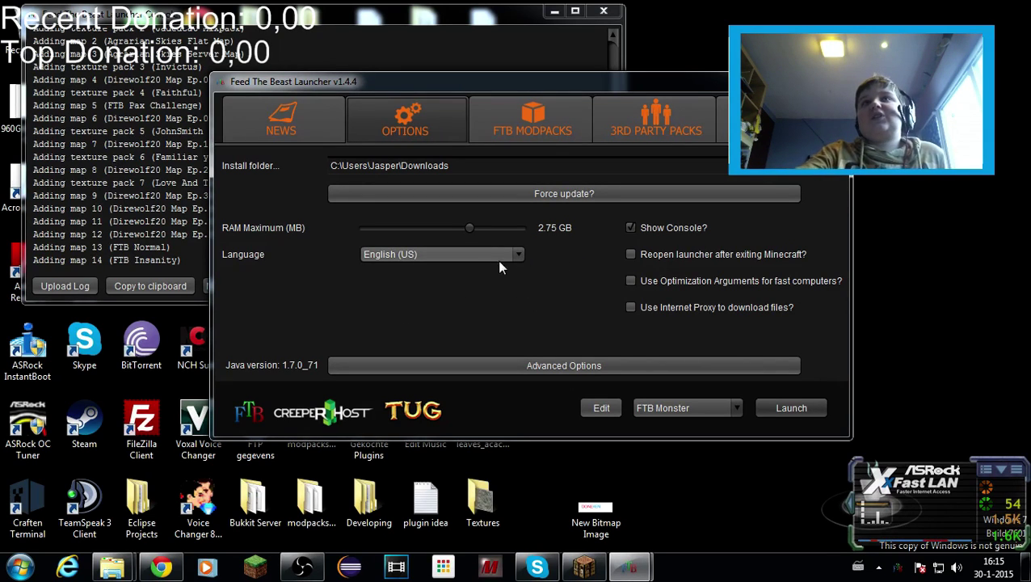
pyautogui.click(686, 408)
pyautogui.click(665, 441)
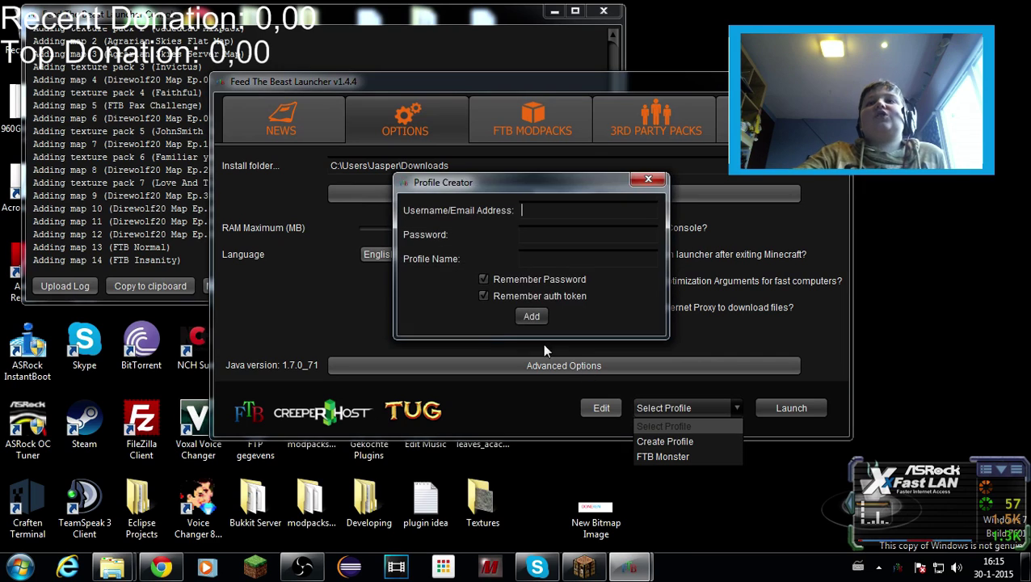
pyautogui.click(648, 179)
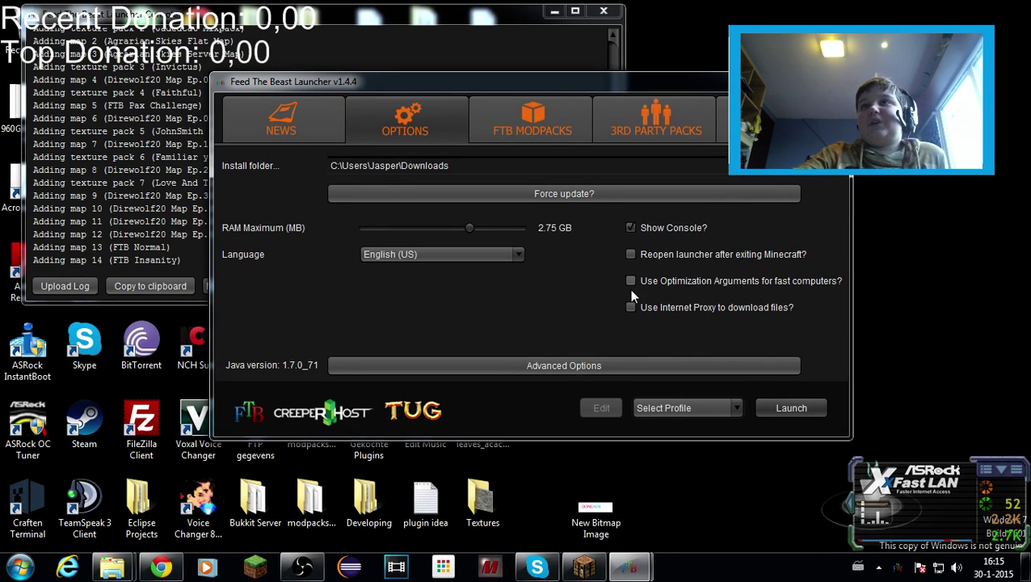
# Look through the available launcher languages without choosing a different one
pyautogui.click(475, 257)
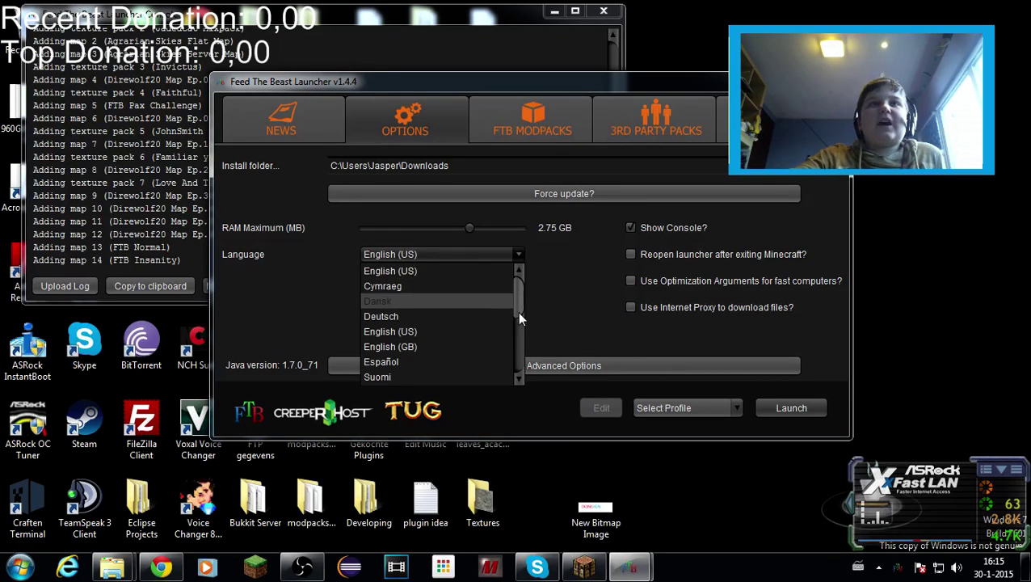
pyautogui.moveTo(517, 311); pyautogui.dragTo(516, 355)
pyautogui.click(498, 253)
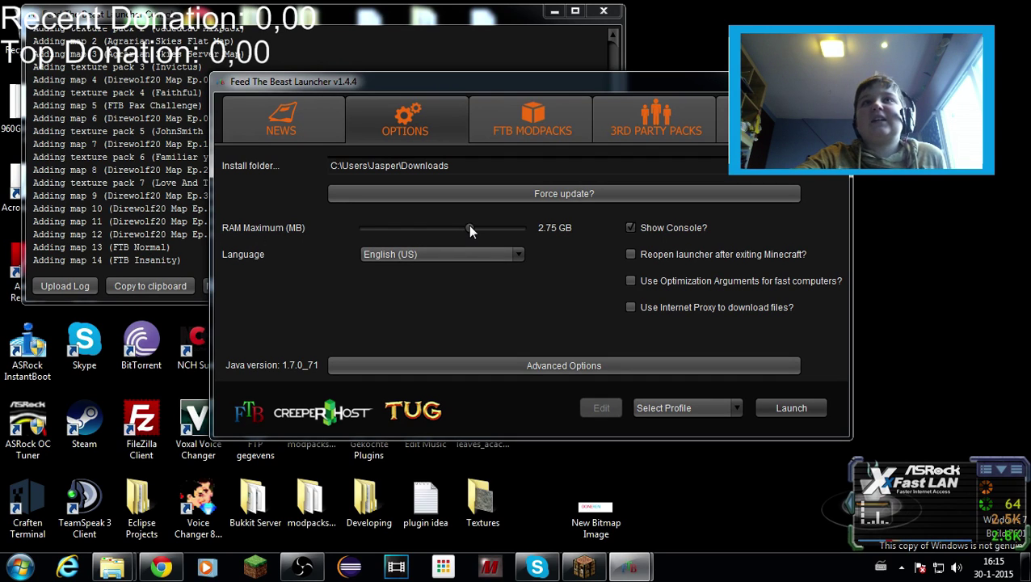
# Open the Advanced Options, highlight the Additional Java Parameters entry for inspection, and close the dialog
pyautogui.click(487, 369)
pyautogui.click(488, 364)
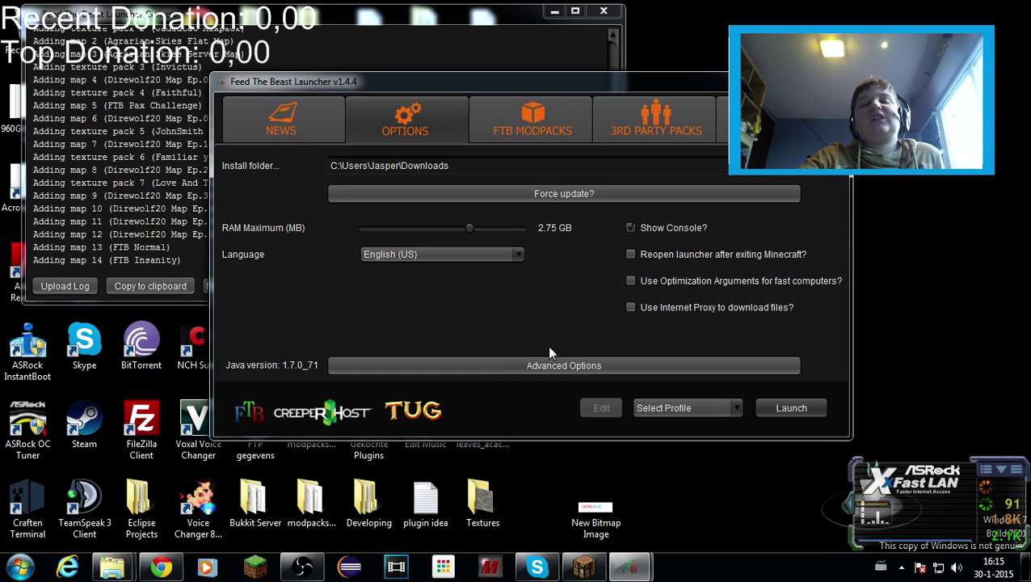
pyautogui.click(507, 365)
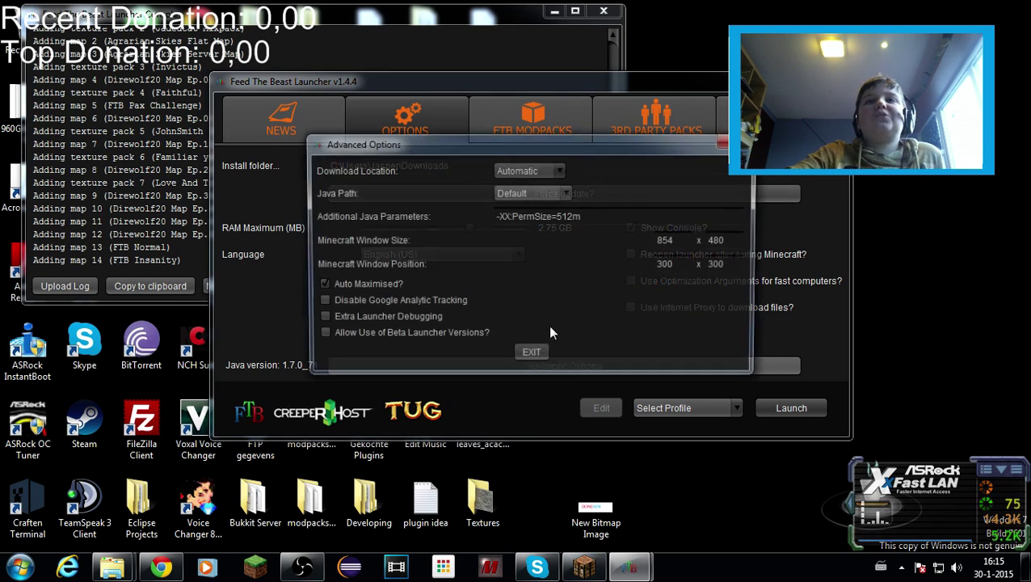
pyautogui.moveTo(615, 217); pyautogui.dragTo(493, 216)
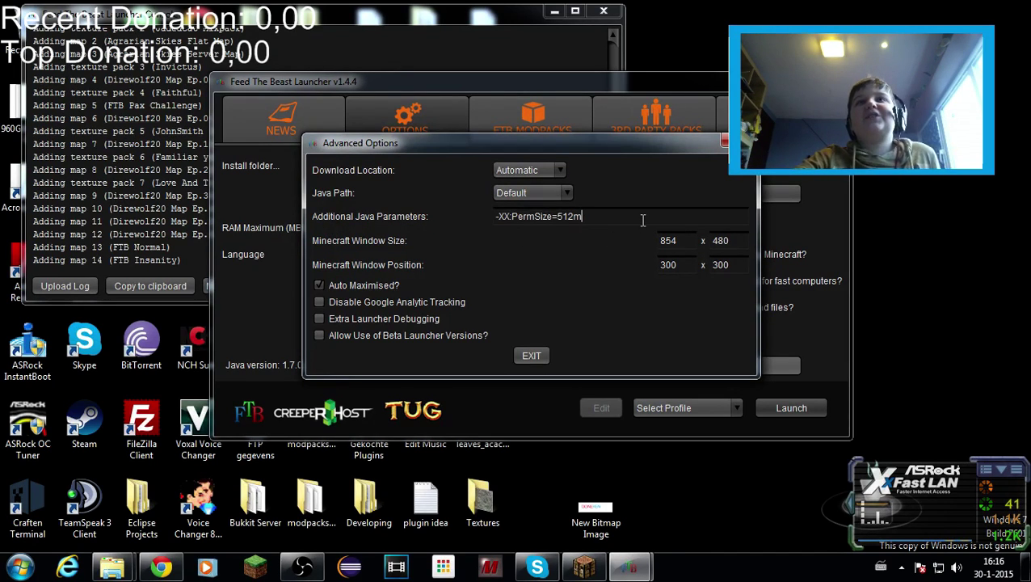
pyautogui.moveTo(583, 217); pyautogui.dragTo(557, 223)
pyautogui.click(606, 215)
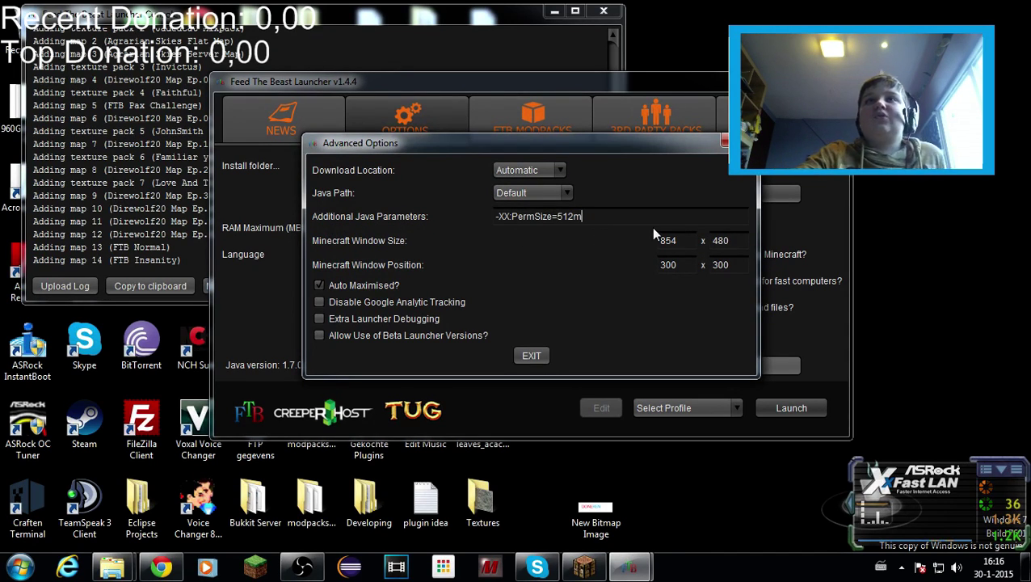
pyautogui.moveTo(661, 221); pyautogui.dragTo(309, 208)
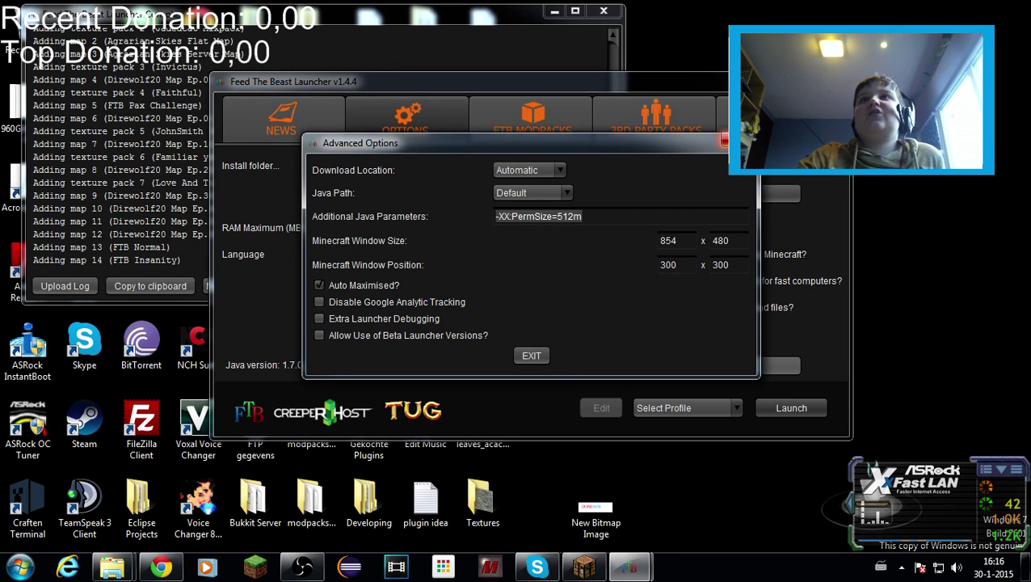
pyautogui.click(724, 139)
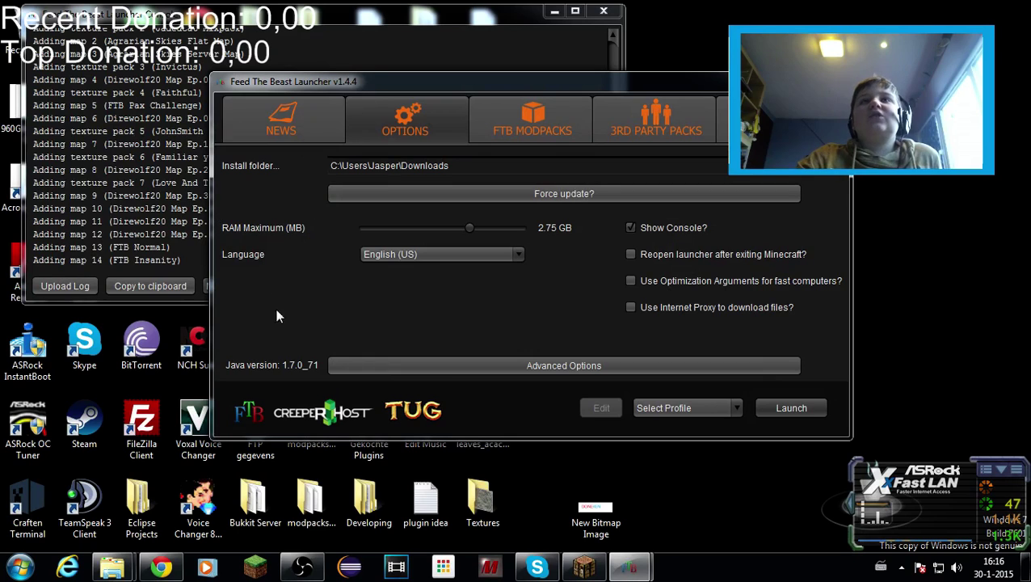
# Look over the launcher's news page and return to the FTB modpacks list
pyautogui.click(282, 120)
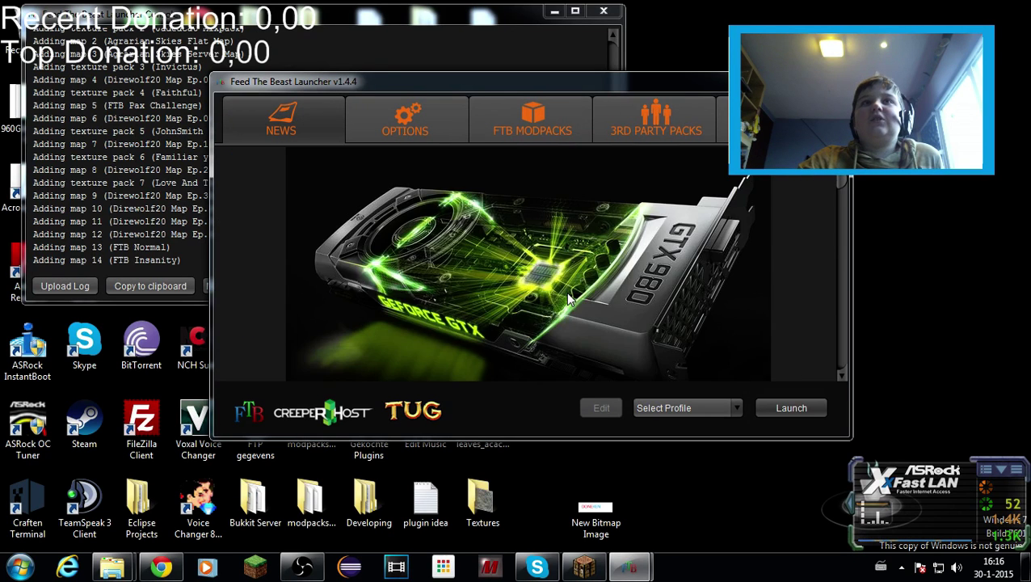
pyautogui.scroll(3, 576, 291)
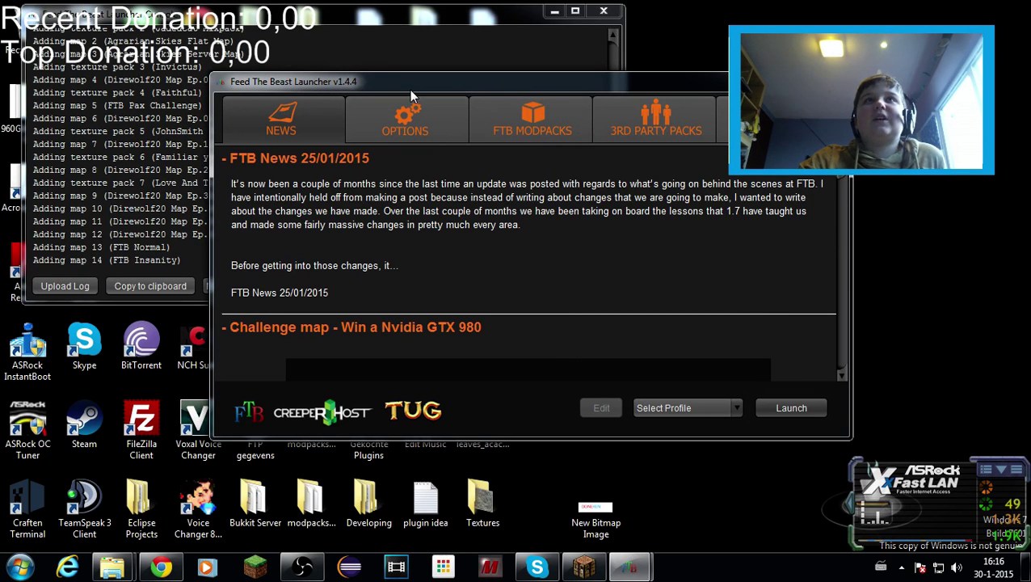
pyautogui.click(407, 115)
pyautogui.click(532, 117)
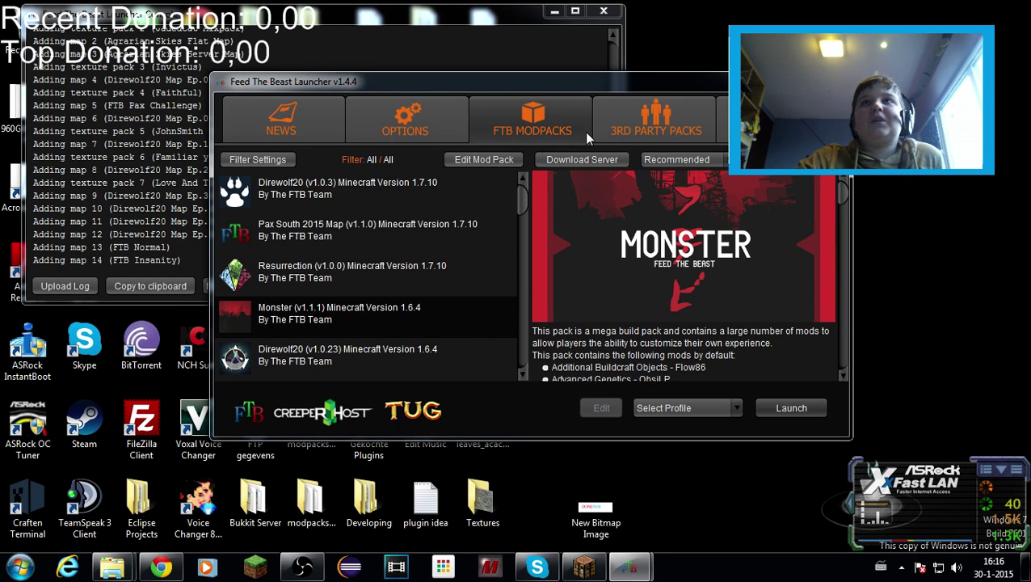
# Browse the third-party modpack list down to its end
pyautogui.click(677, 130)
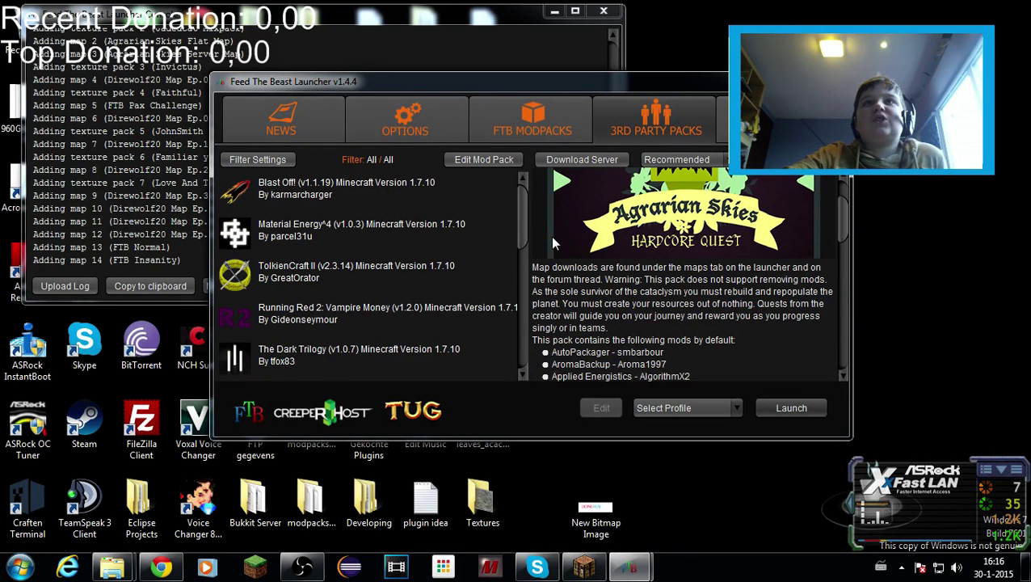
pyautogui.scroll(-3, 550, 235)
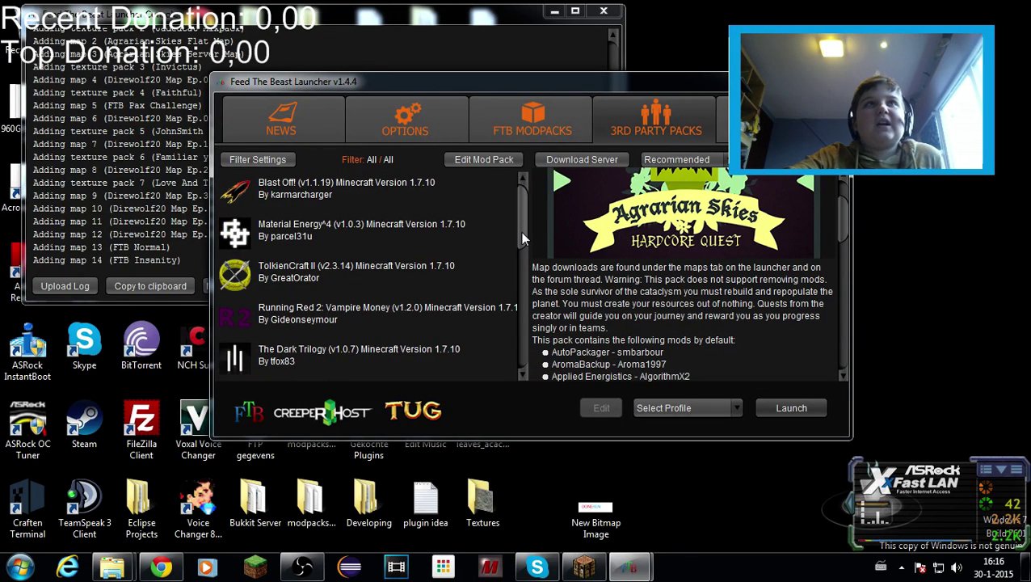
pyautogui.moveTo(520, 231); pyautogui.dragTo(481, 368)
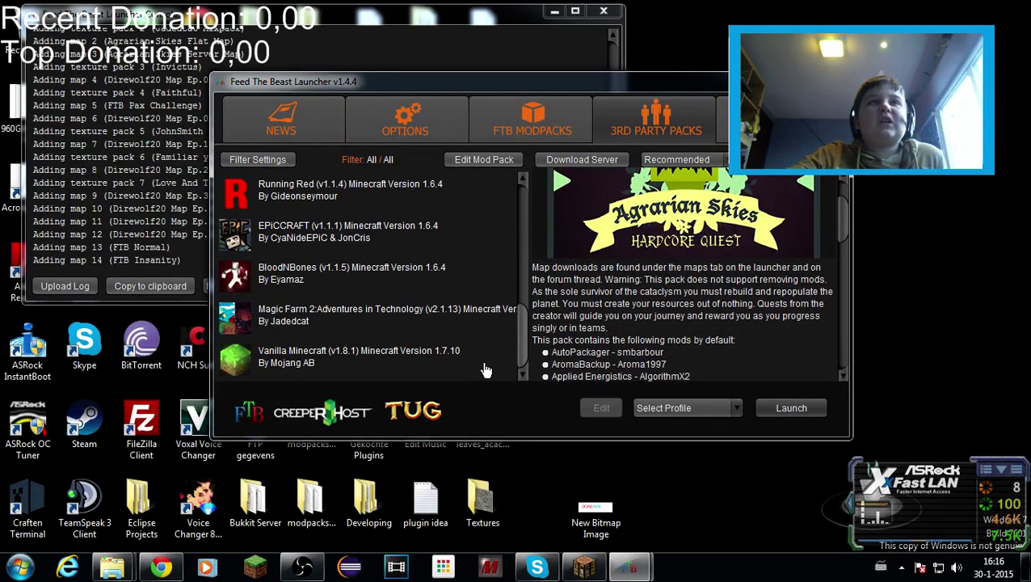
# Browse the list of available texture packs from Soartex Fanver down to Love And Tolerance and back
pyautogui.moveTo(521, 344); pyautogui.dragTo(518, 213)
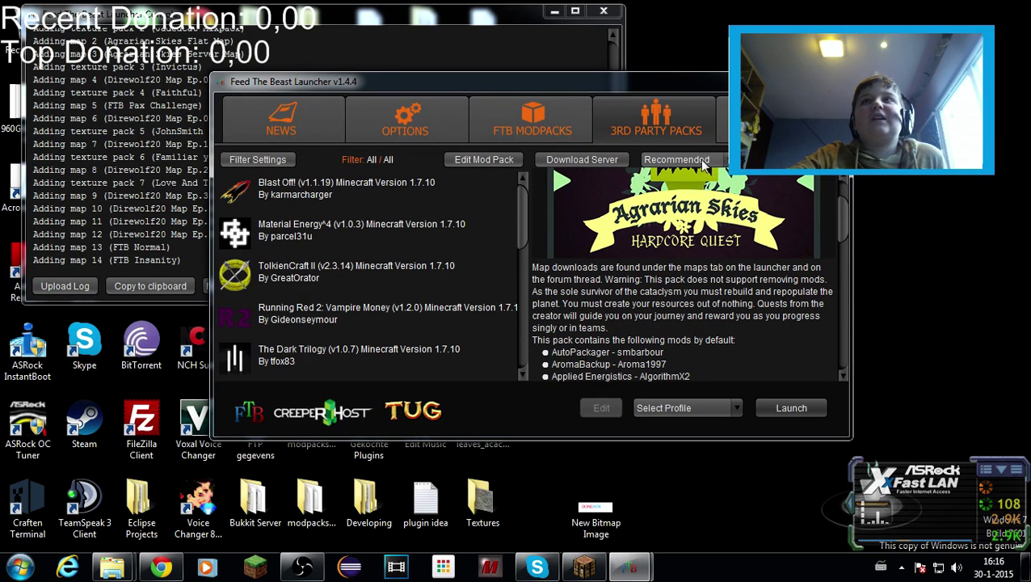
pyautogui.click(780, 121)
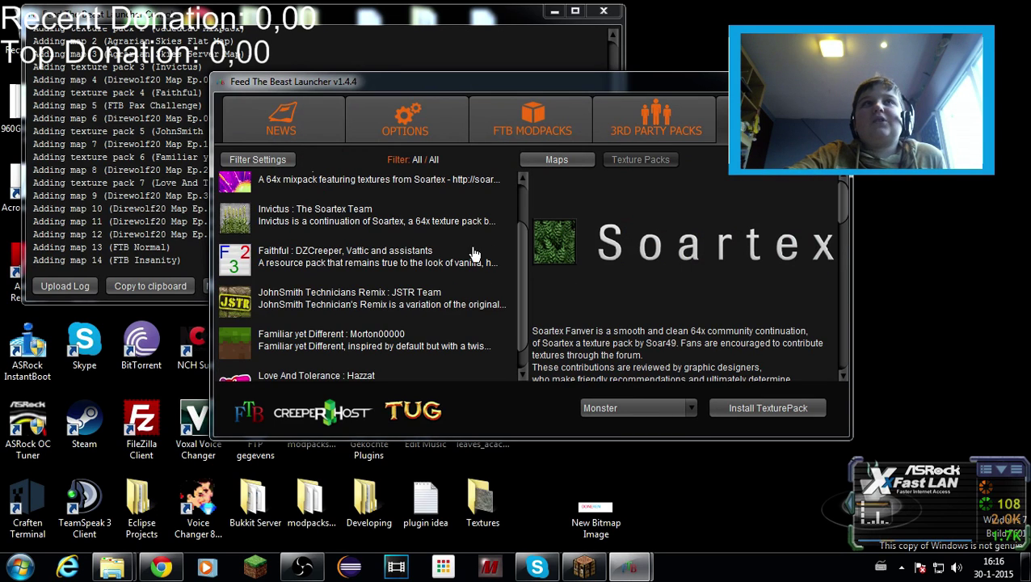
pyautogui.scroll(1, 472, 253)
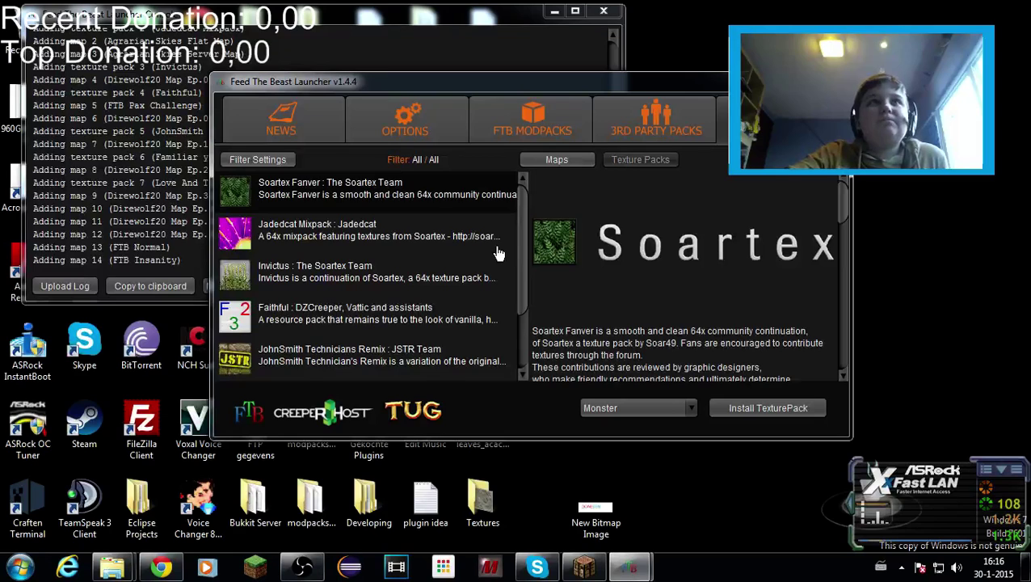
pyautogui.scroll(-1, 498, 253)
pyautogui.scroll(-1, 498, 254)
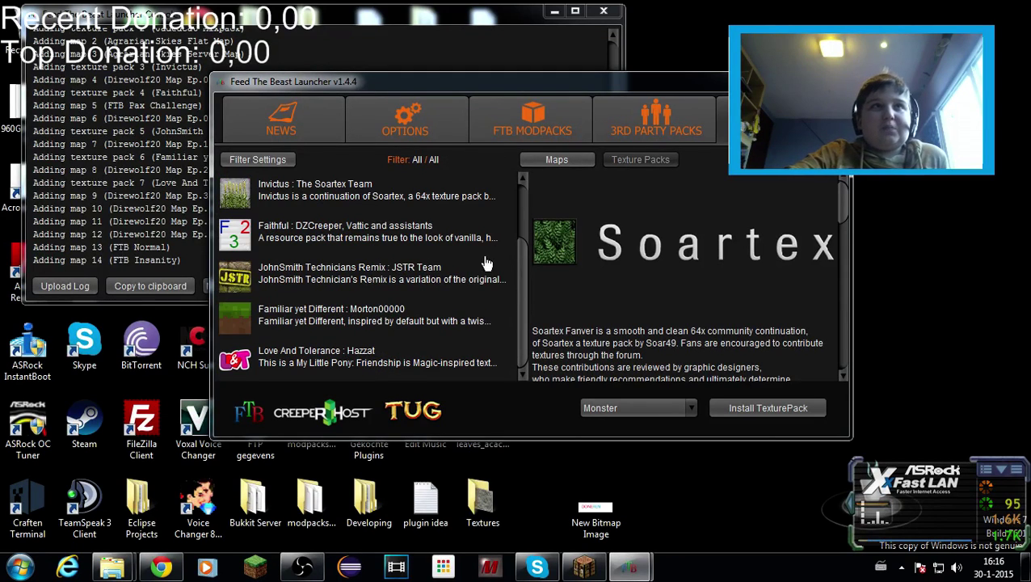
pyautogui.scroll(2, 454, 293)
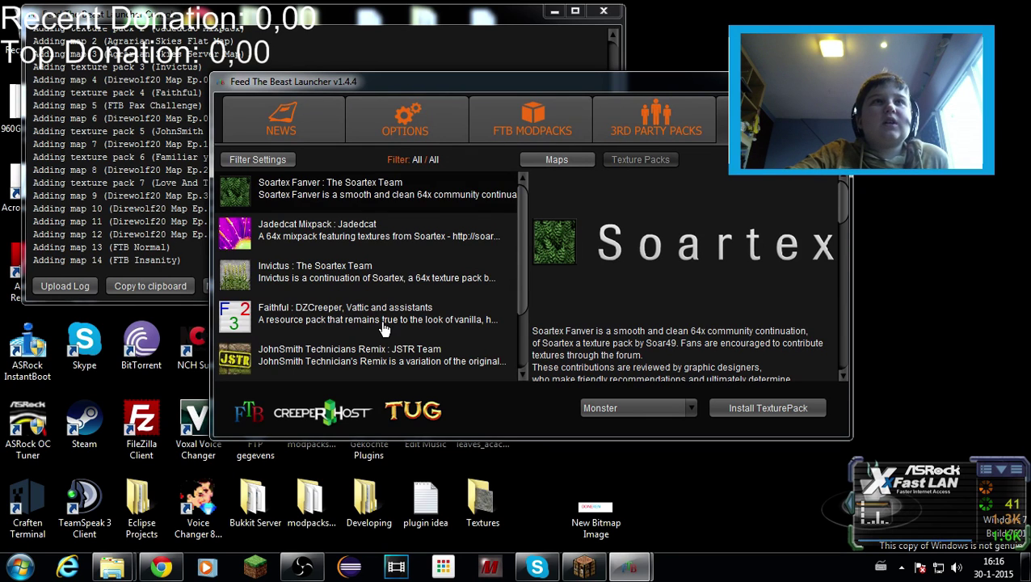
pyautogui.scroll(-2, 380, 317)
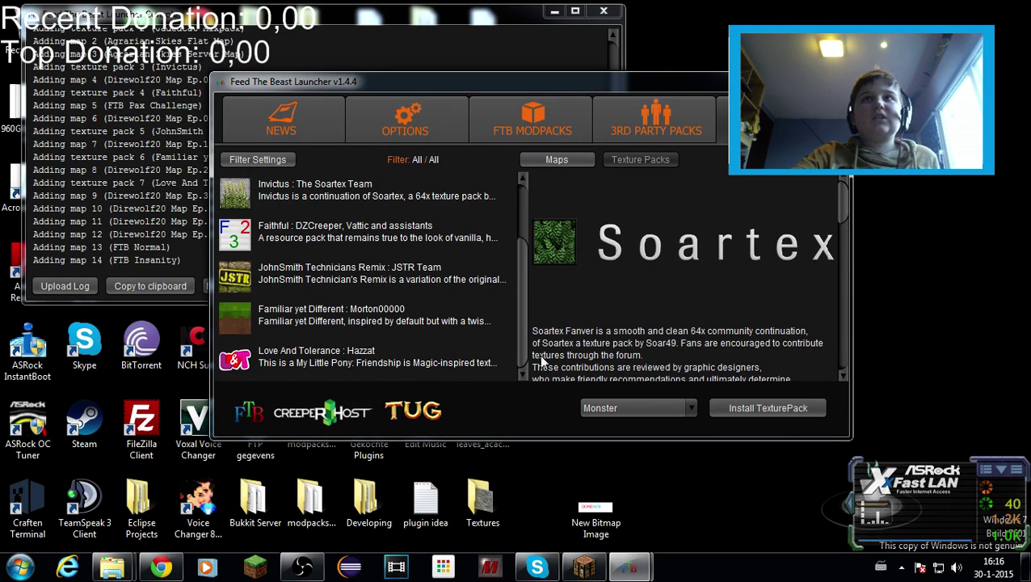
pyautogui.scroll(2, 509, 331)
# Browse the available maps, highlight the compatible pack name, and install the Agrarian Skies Default Map for Agrarian Skies: Hardcore Quest
pyautogui.click(554, 160)
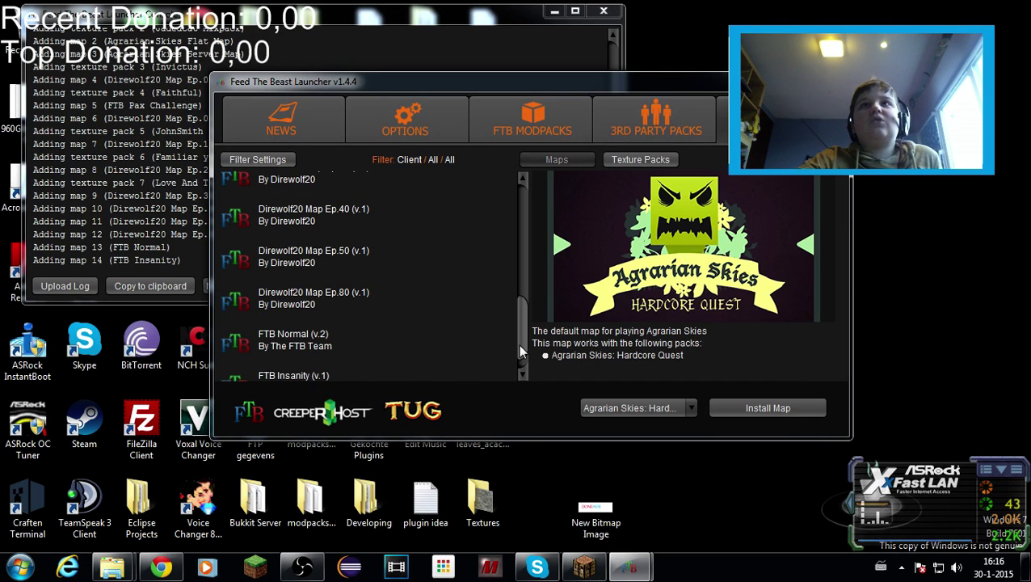
pyautogui.scroll(2, 373, 267)
pyautogui.scroll(-2, 396, 272)
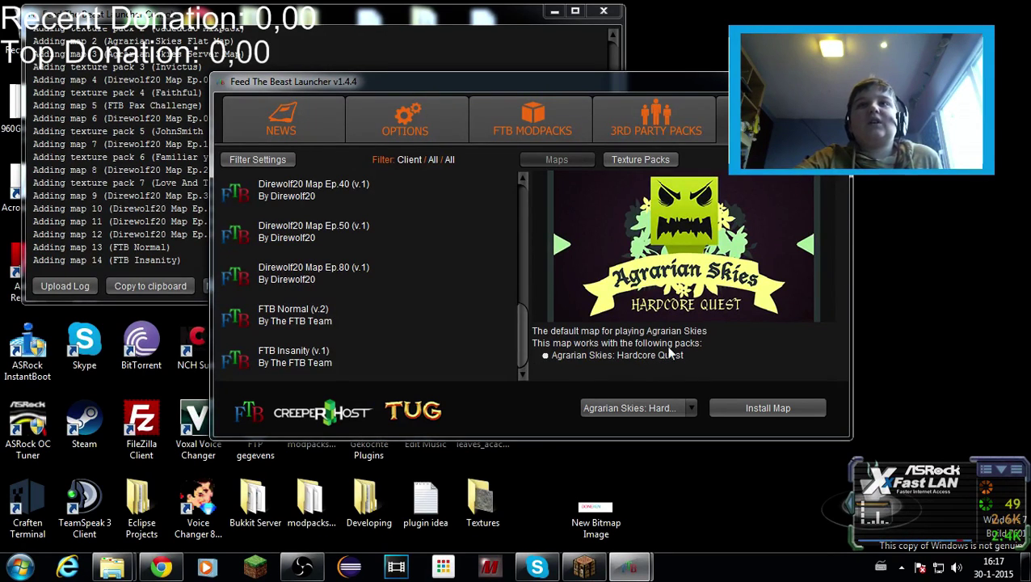
pyautogui.moveTo(718, 356); pyautogui.dragTo(496, 358)
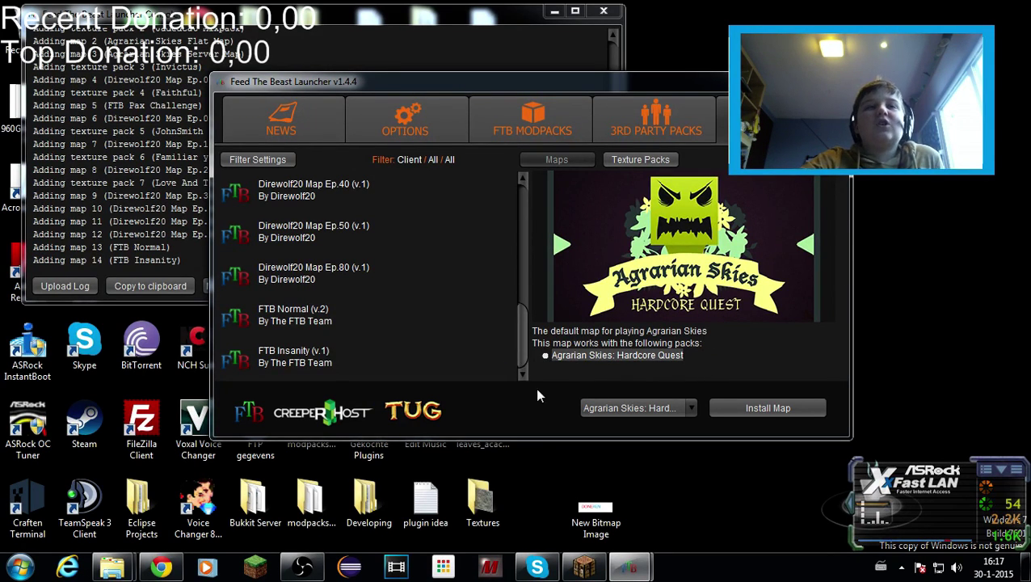
pyautogui.click(722, 373)
pyautogui.moveTo(691, 357); pyautogui.dragTo(548, 359)
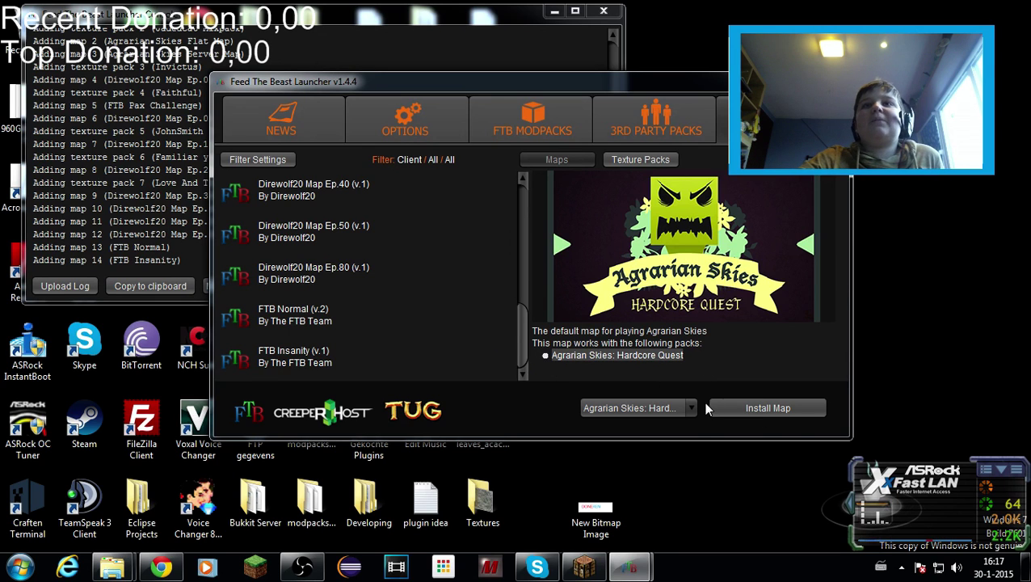
pyautogui.click(752, 410)
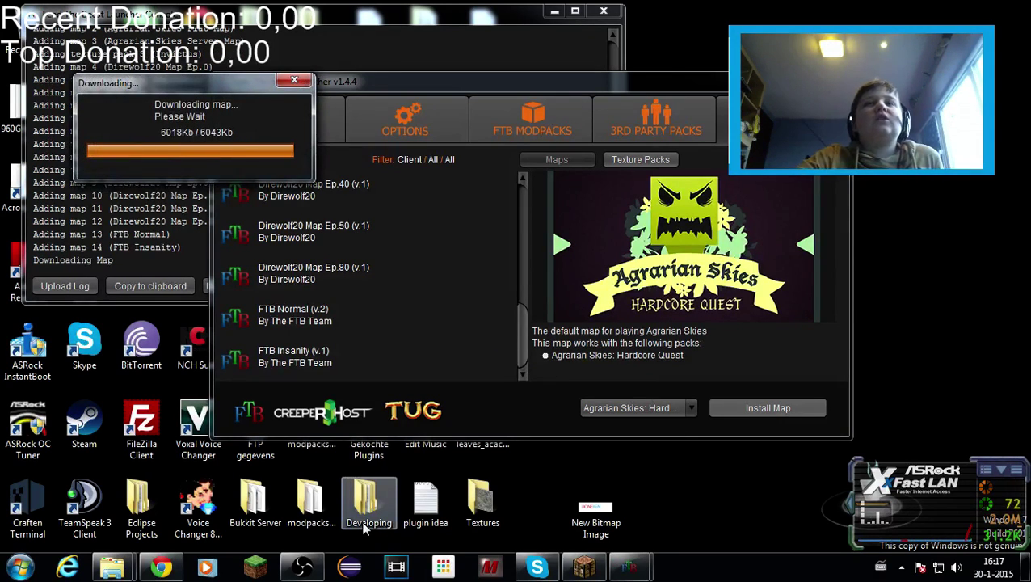
# Return to the texture packs and install Soartex Fanver for the Monster modpack
pyautogui.click(675, 134)
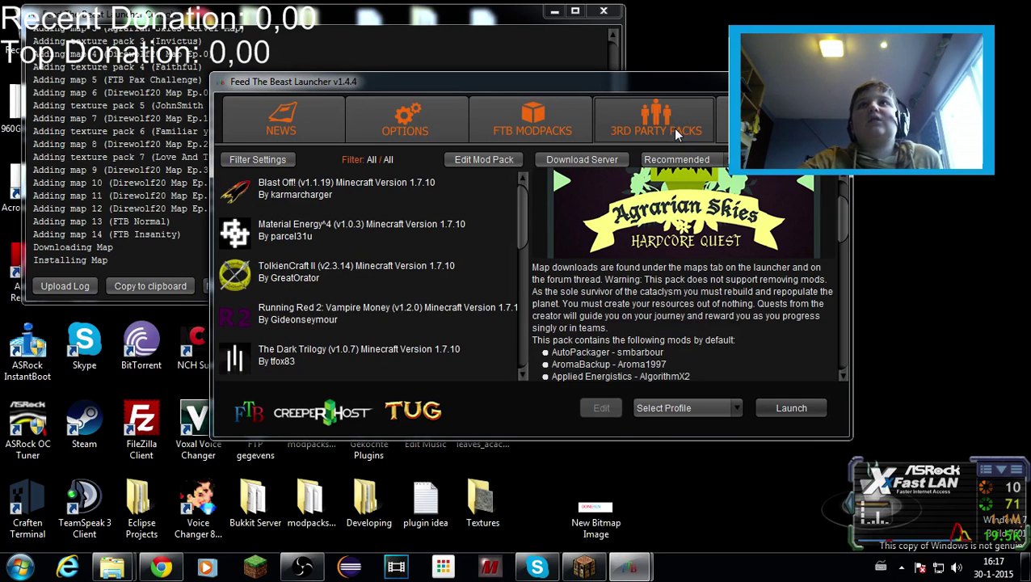
pyautogui.click(778, 121)
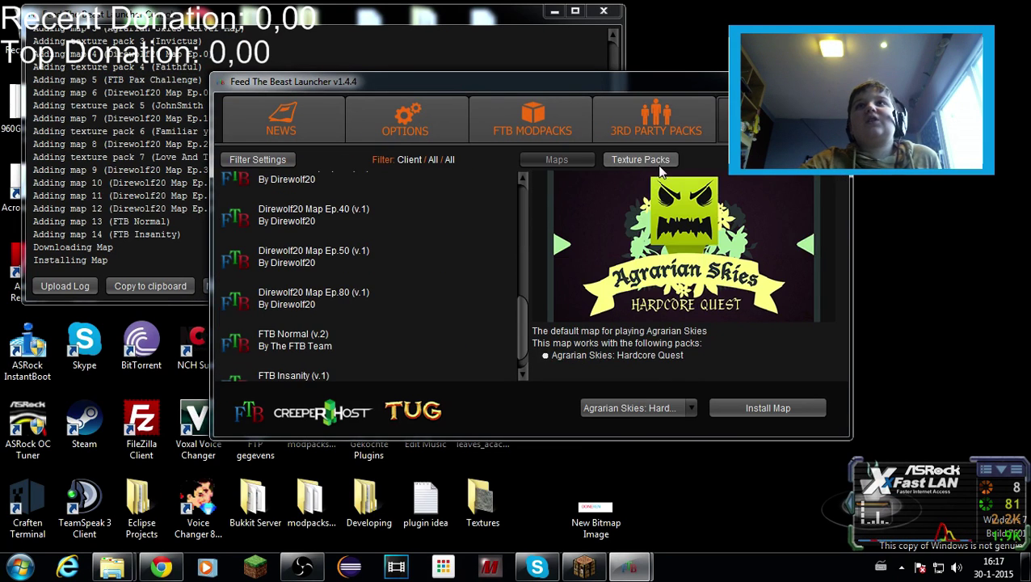
pyautogui.click(639, 160)
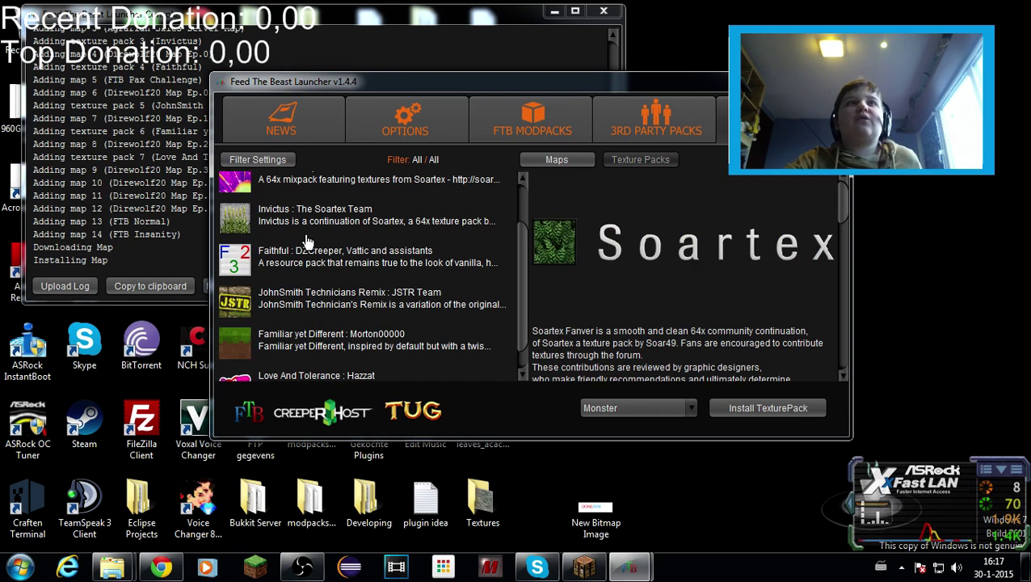
pyautogui.click(778, 407)
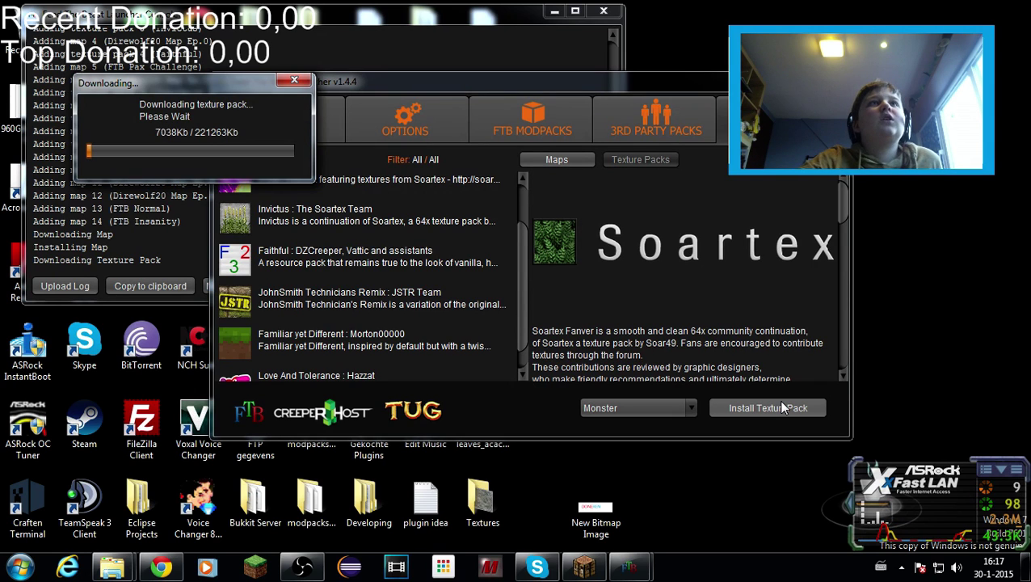
pyautogui.moveTo(241, 86); pyautogui.dragTo(514, 122)
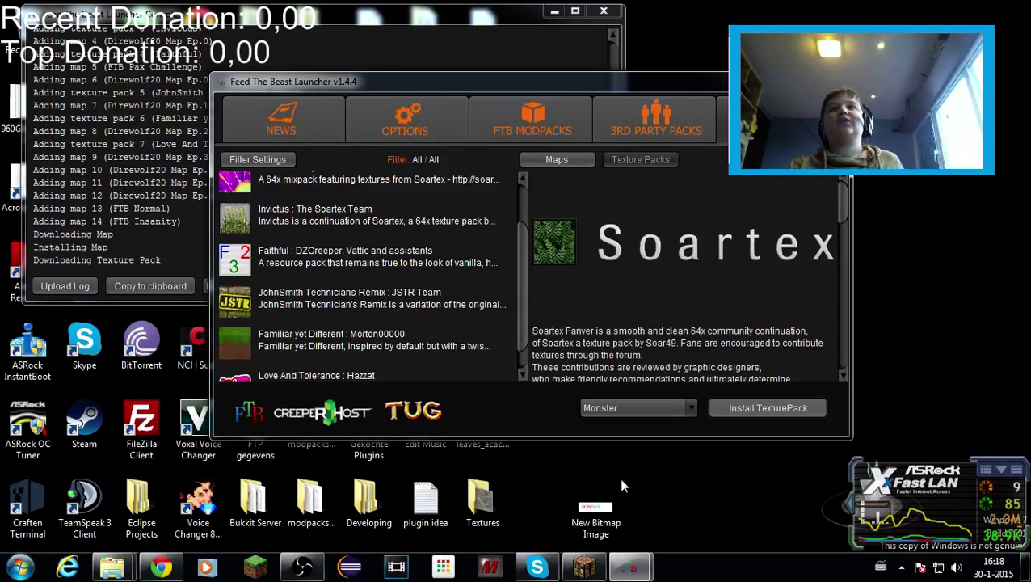
# Look over the texture pack list again and revisit the FTB and third-party modpack lists
pyautogui.scroll(2, 485, 246)
pyautogui.scroll(-3, 493, 247)
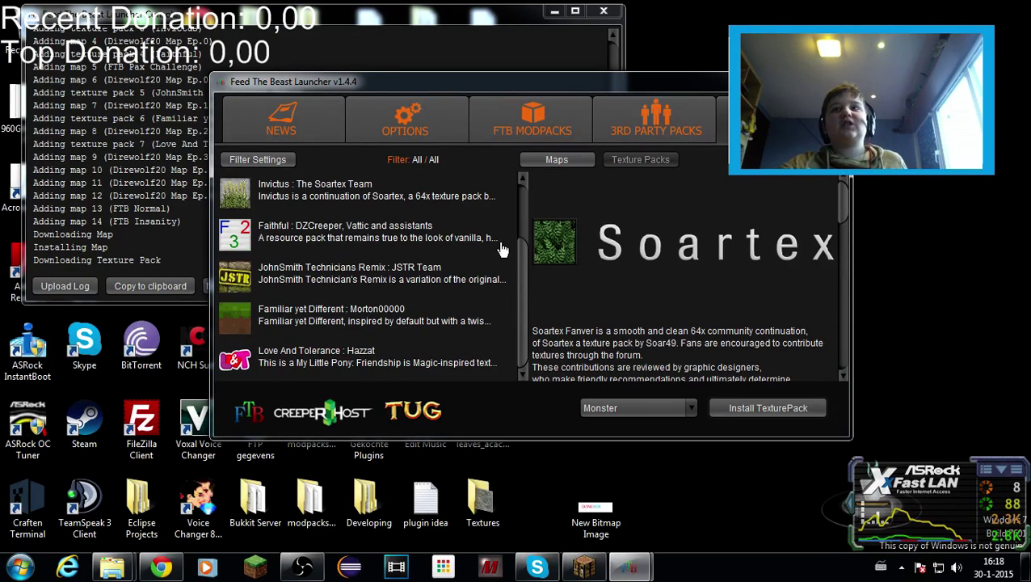
pyautogui.scroll(2, 501, 250)
pyautogui.scroll(-2, 478, 311)
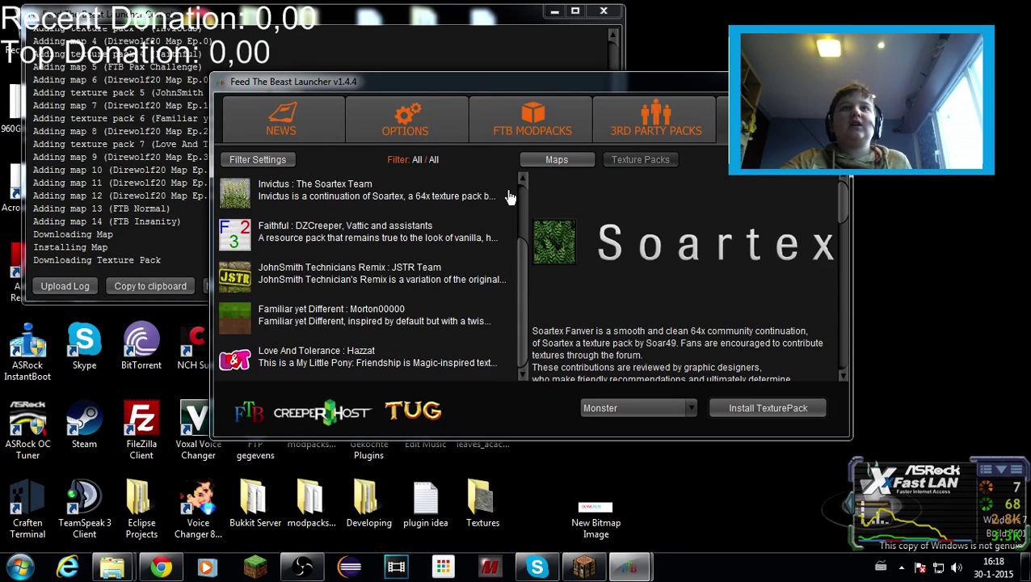
pyautogui.click(531, 128)
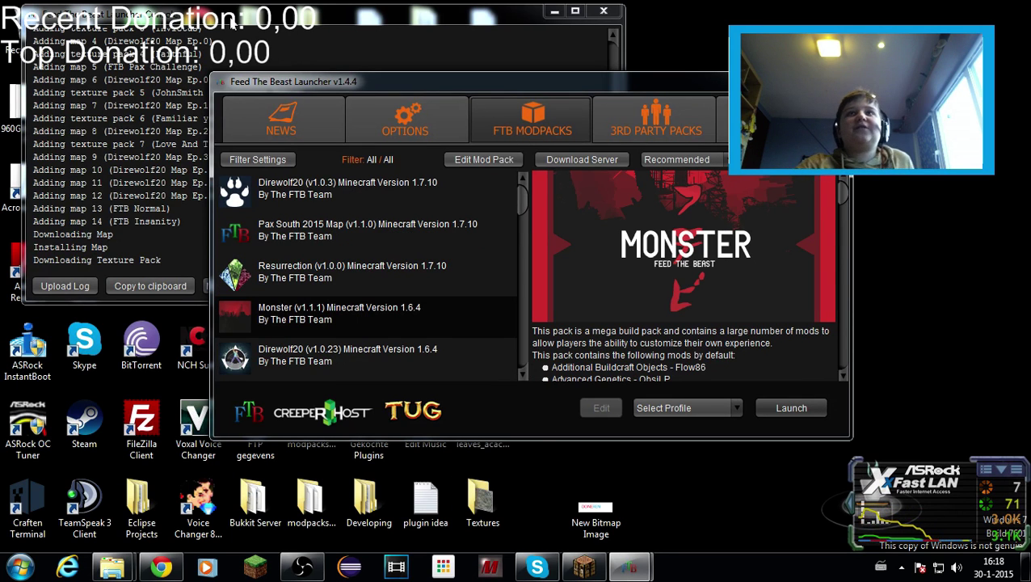
pyautogui.click(673, 113)
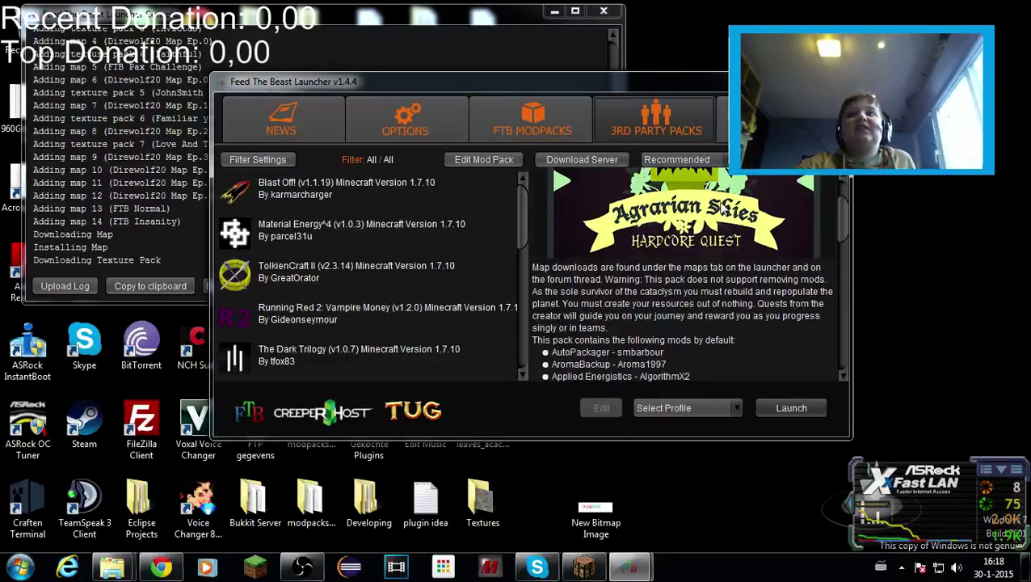
pyautogui.click(721, 121)
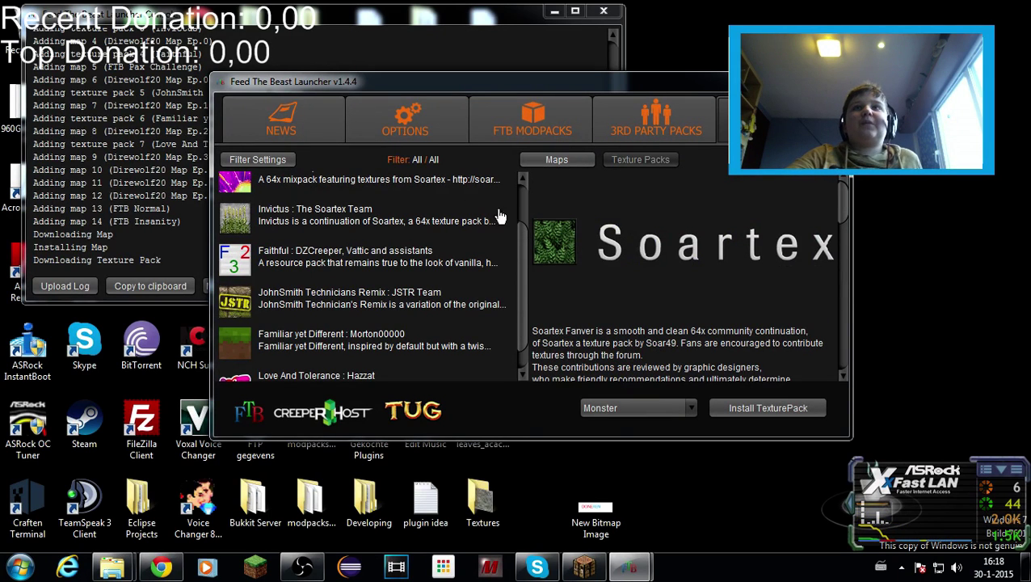
pyautogui.click(656, 121)
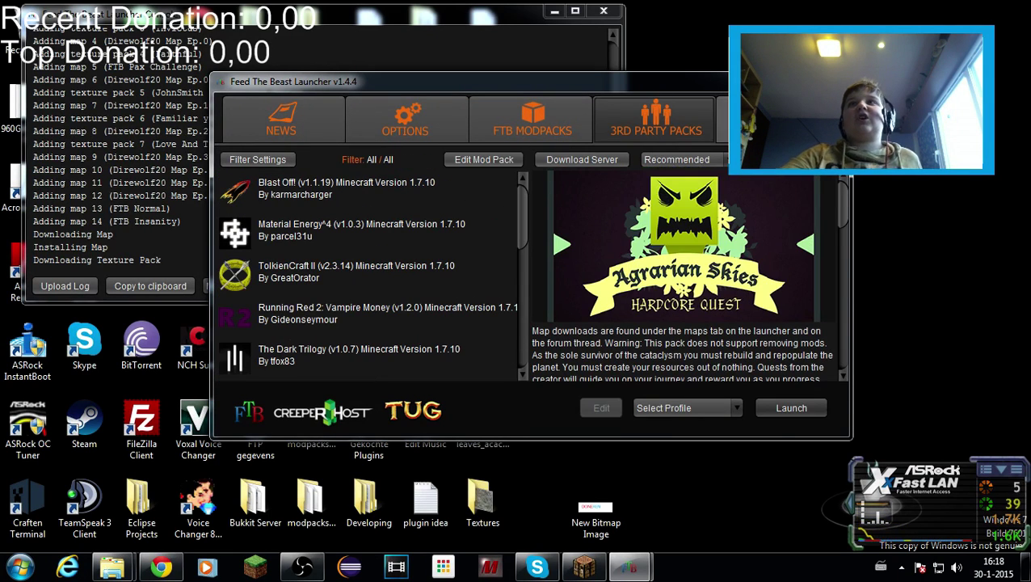
pyautogui.click(722, 122)
pyautogui.scroll(-1, 465, 306)
pyautogui.scroll(2, 487, 323)
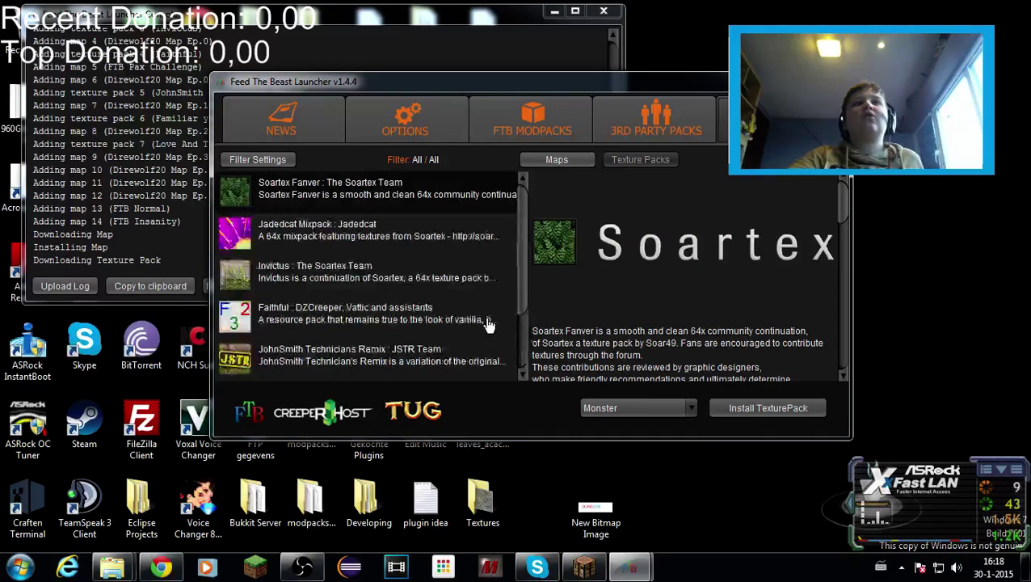
# Examine the descriptions of the Agrarian Skies Flat and Server maps and browse the map list to its end
pyautogui.click(557, 159)
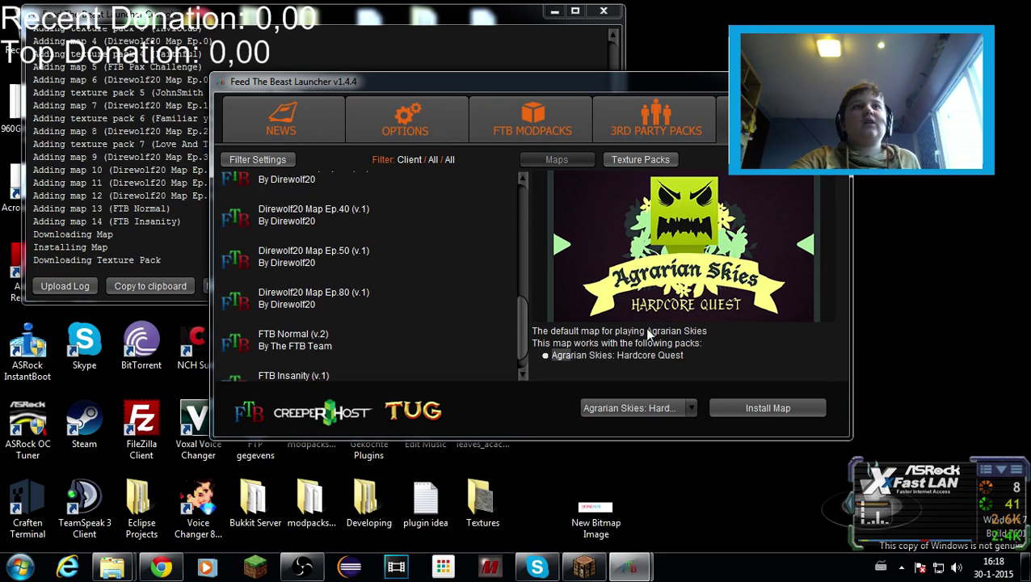
pyautogui.scroll(5, 494, 303)
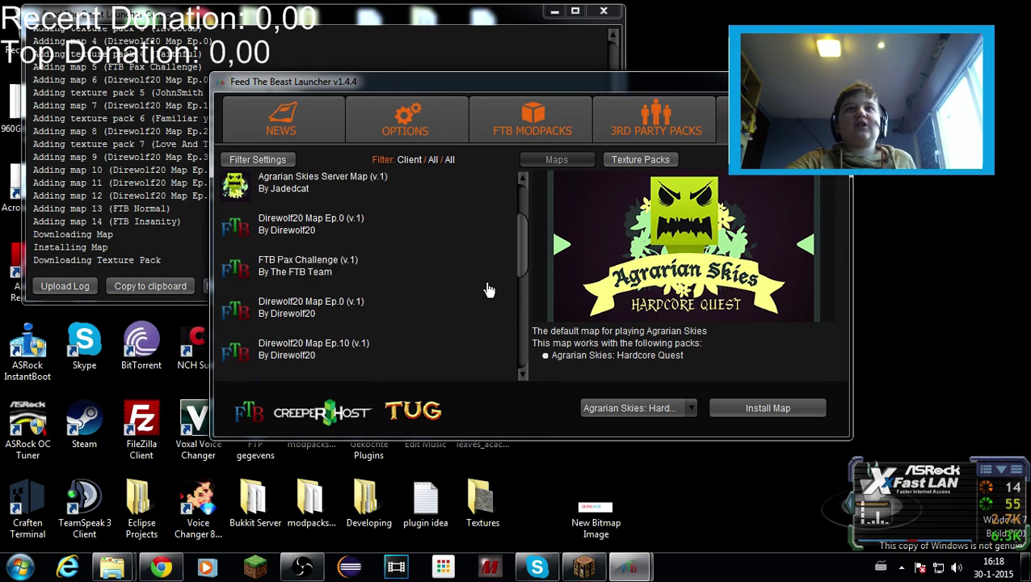
pyautogui.scroll(2, 489, 289)
pyautogui.click(394, 244)
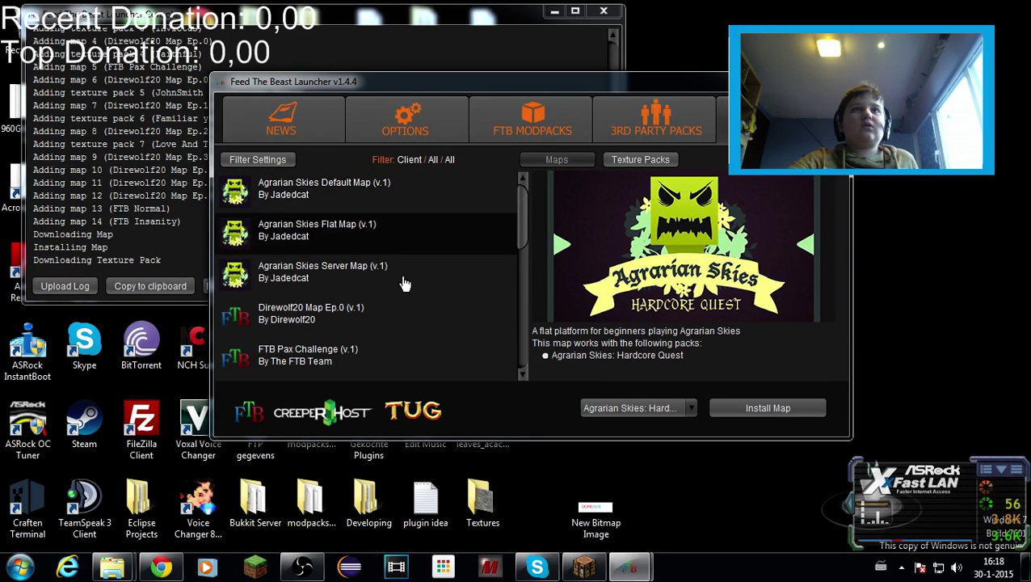
pyautogui.click(402, 277)
pyautogui.click(402, 246)
pyautogui.click(390, 185)
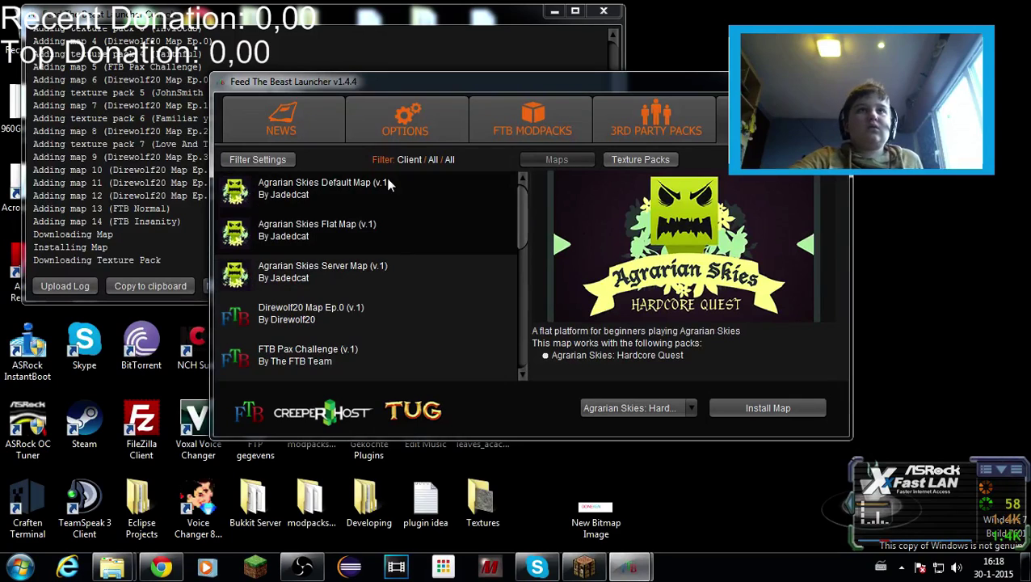
pyautogui.click(383, 233)
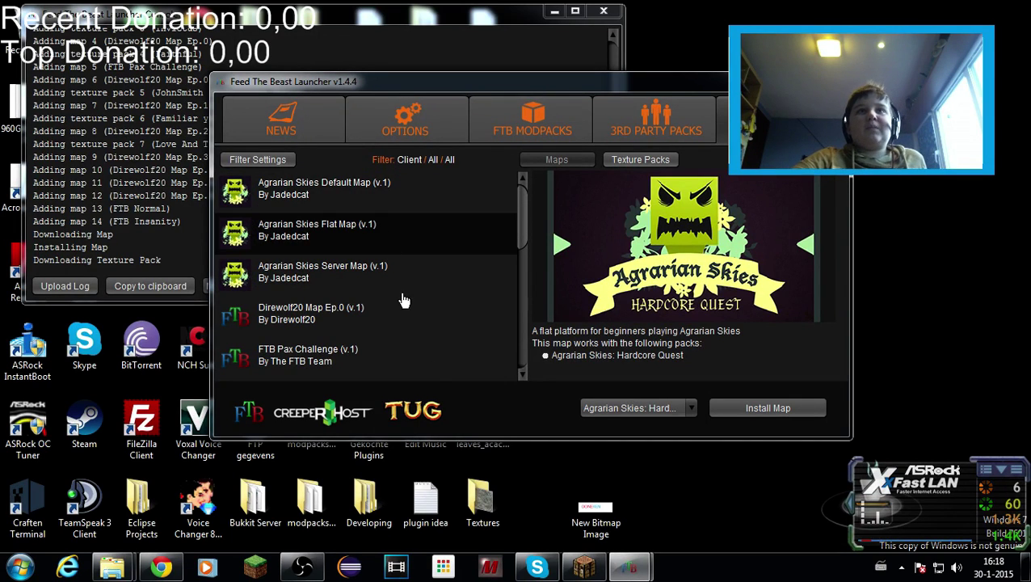
pyautogui.click(391, 273)
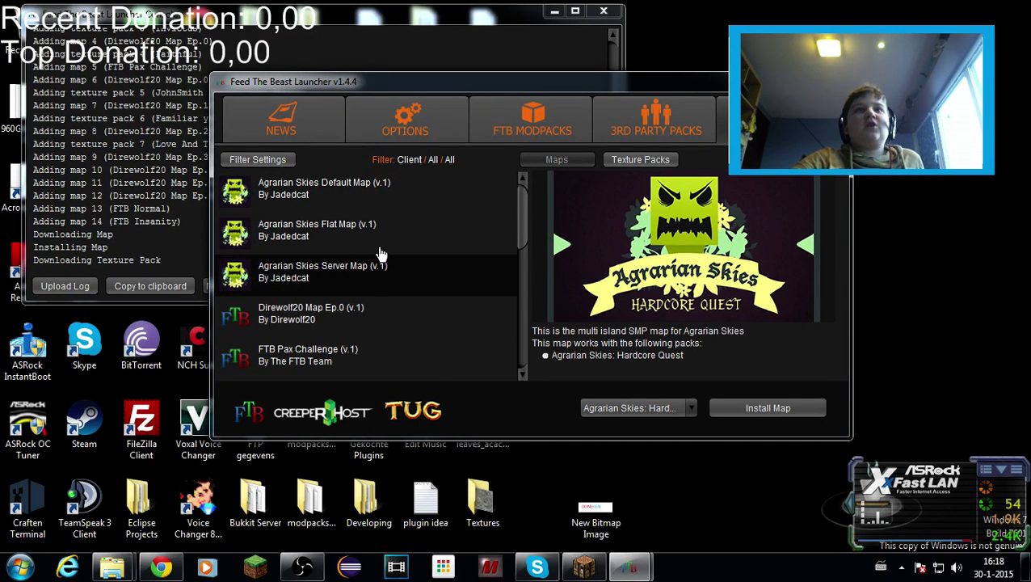
pyautogui.click(377, 233)
pyautogui.click(380, 269)
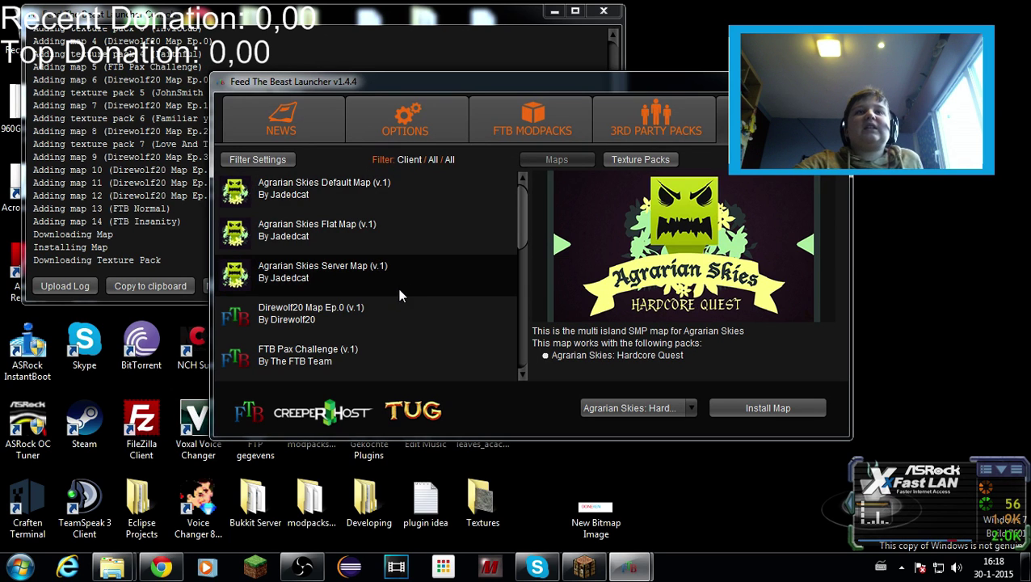
pyautogui.scroll(-5, 441, 283)
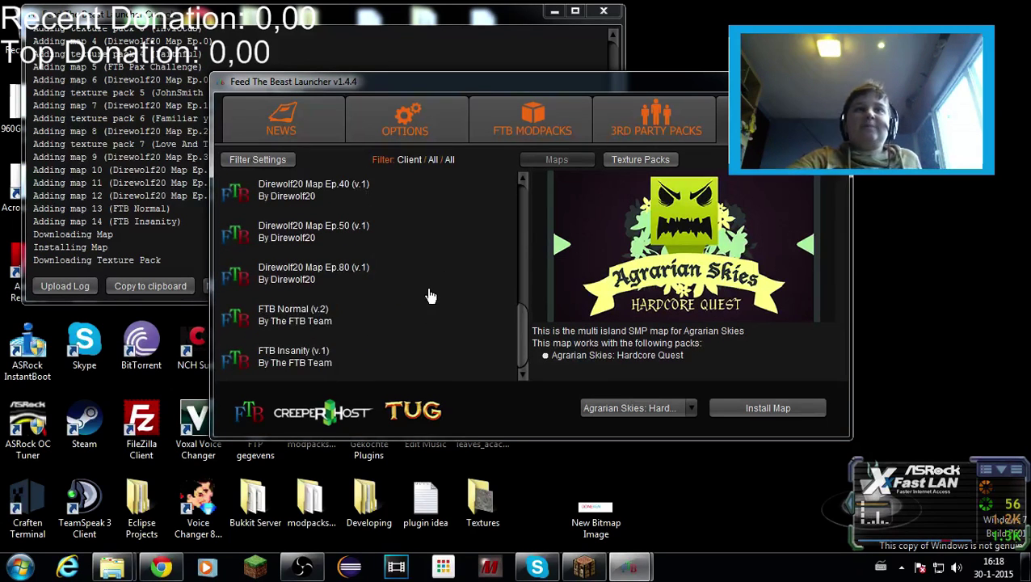
# Return to the FTB modpacks, fill in a username and the account password for a new profile, and discard it without adding
pyautogui.click(521, 137)
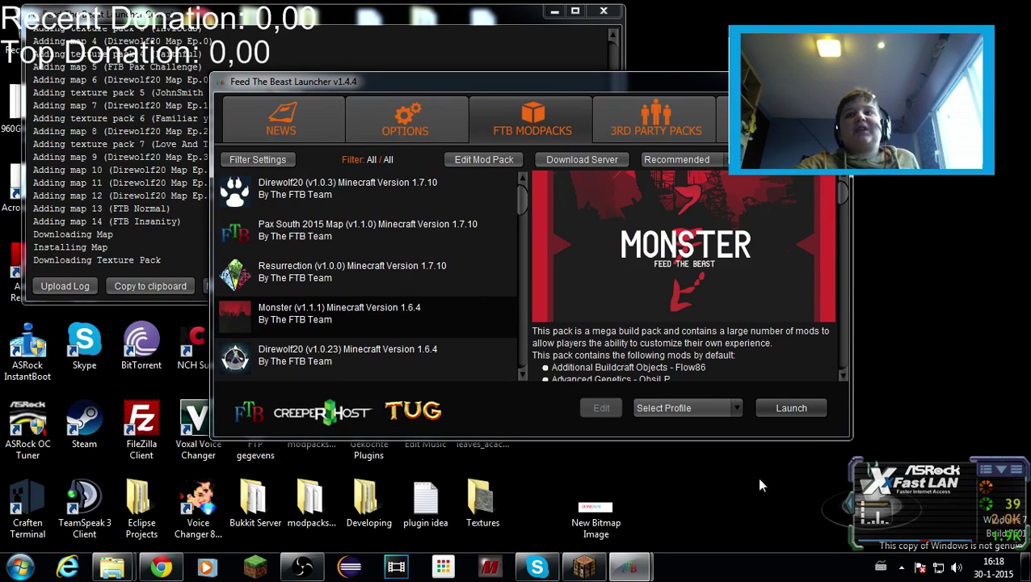
pyautogui.click(699, 410)
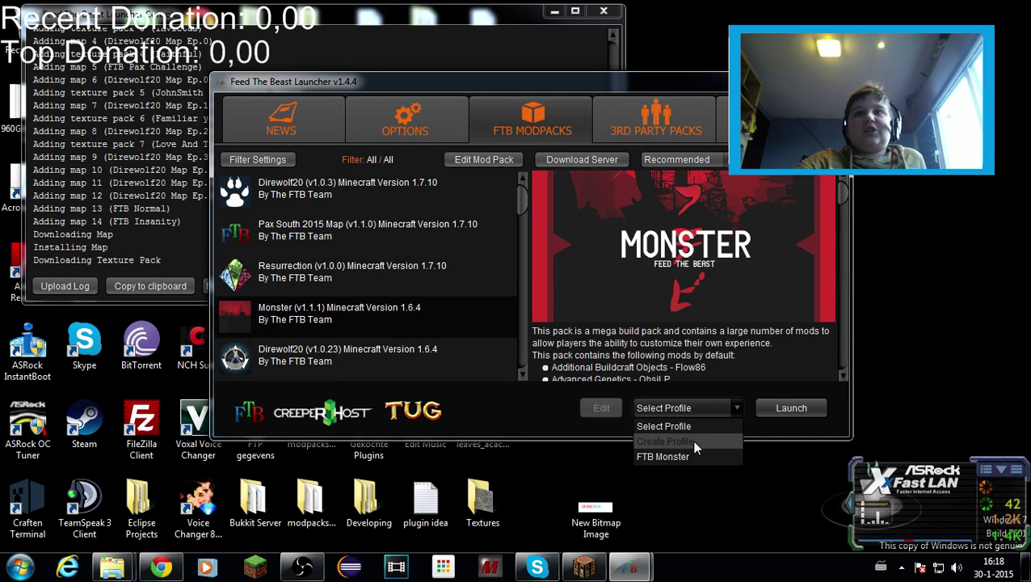
pyautogui.click(692, 440)
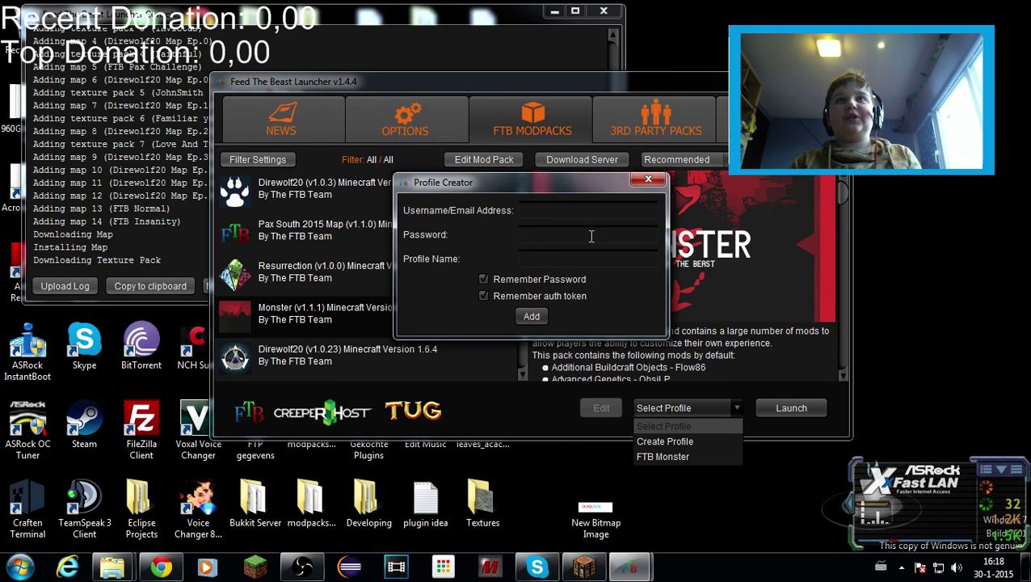
pyautogui.write('dfjsjf')
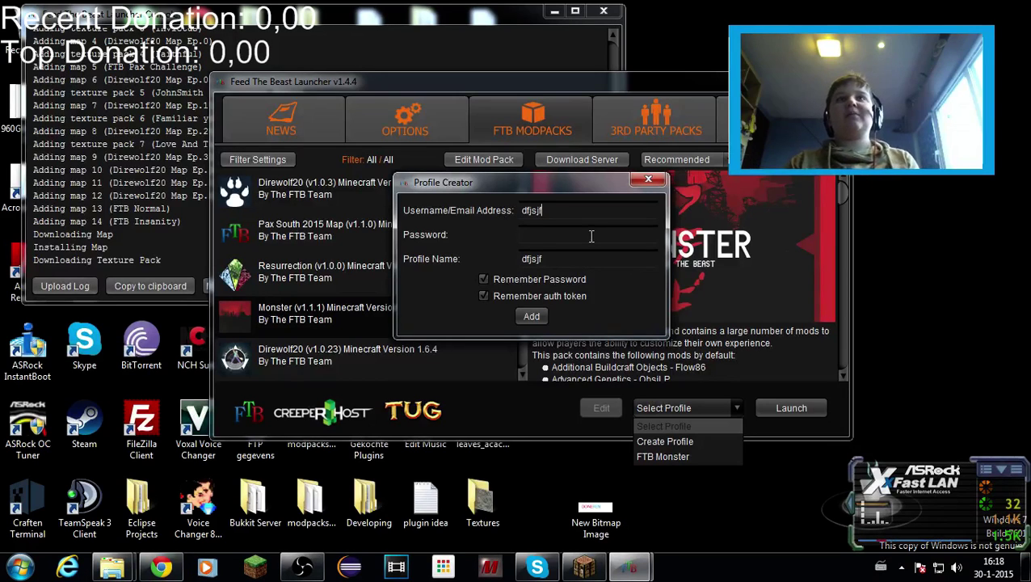
pyautogui.click(563, 231)
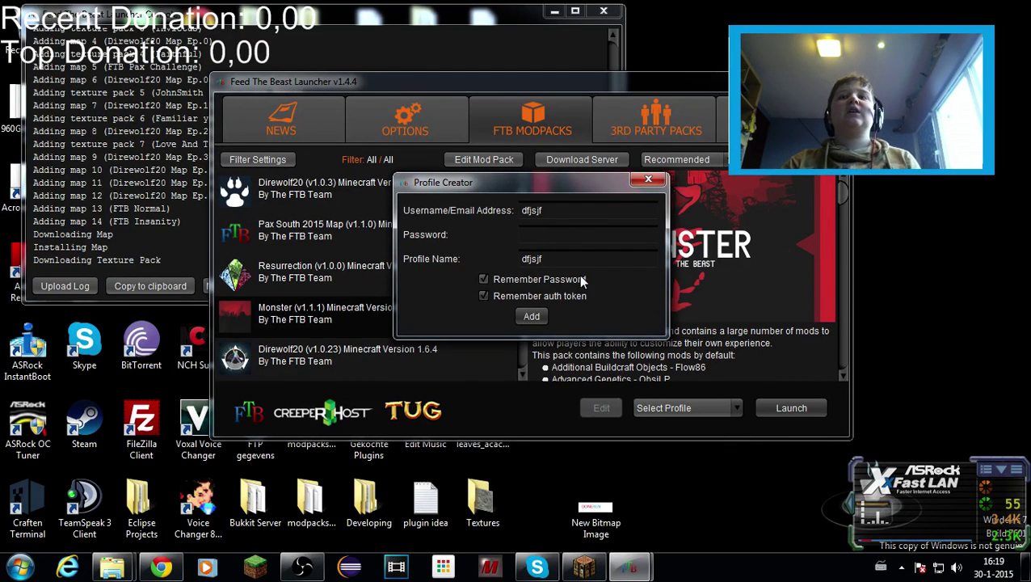
pyautogui.write('********')
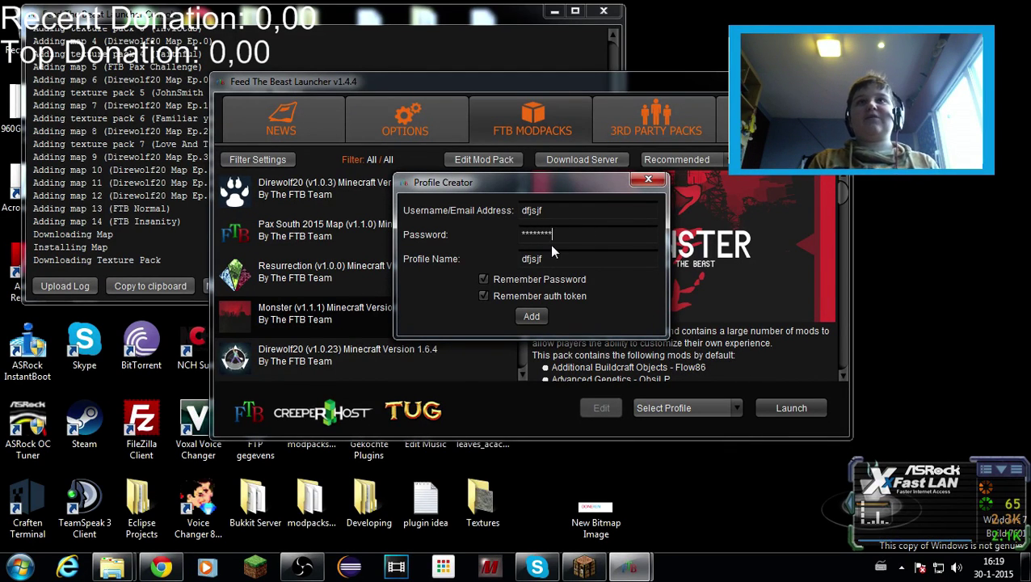
pyautogui.write('*********')
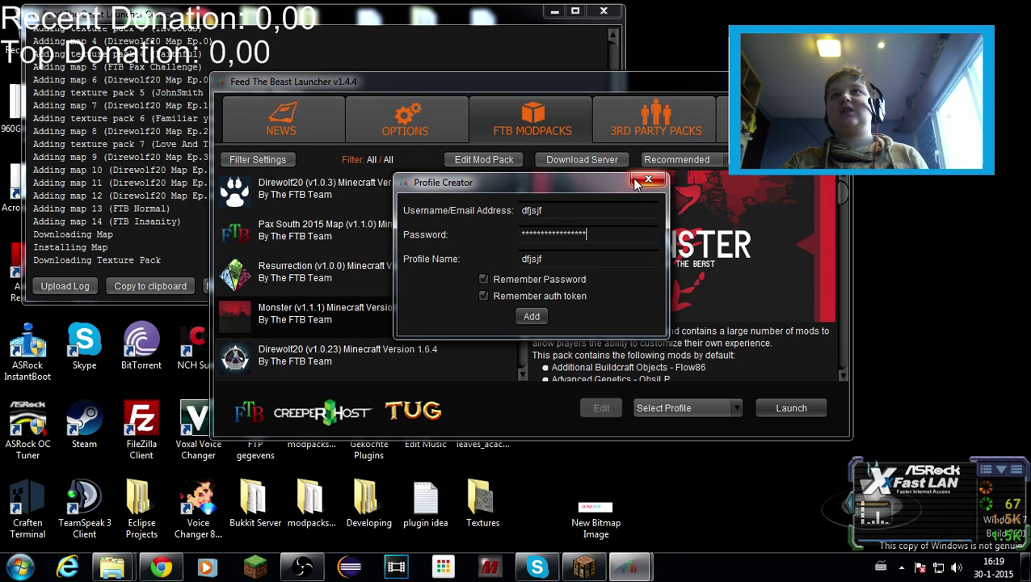
pyautogui.click(637, 182)
# Choose the existing FTB Monster profile and reset the profile choice to Select Profile
pyautogui.click(687, 409)
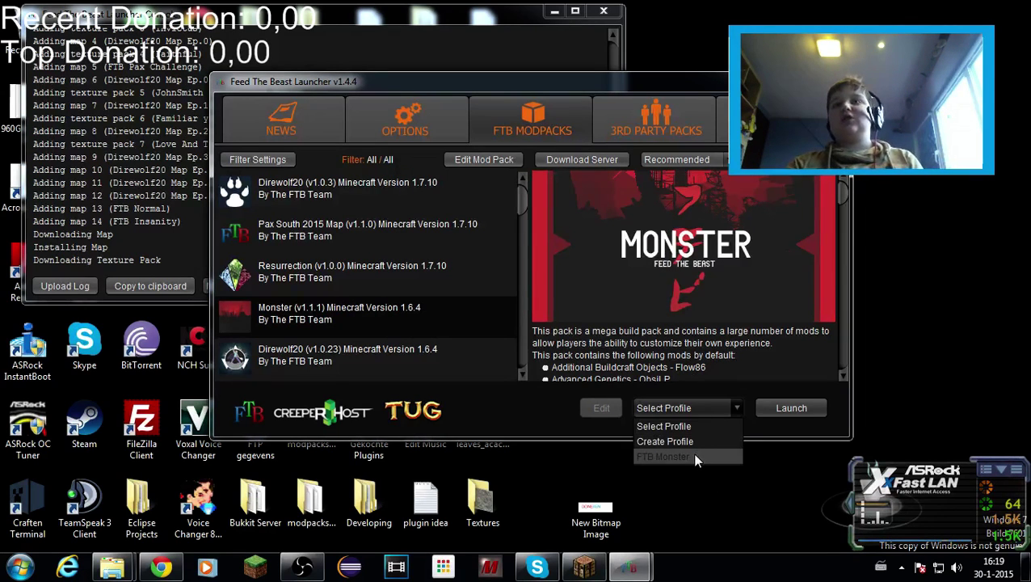
pyautogui.click(693, 456)
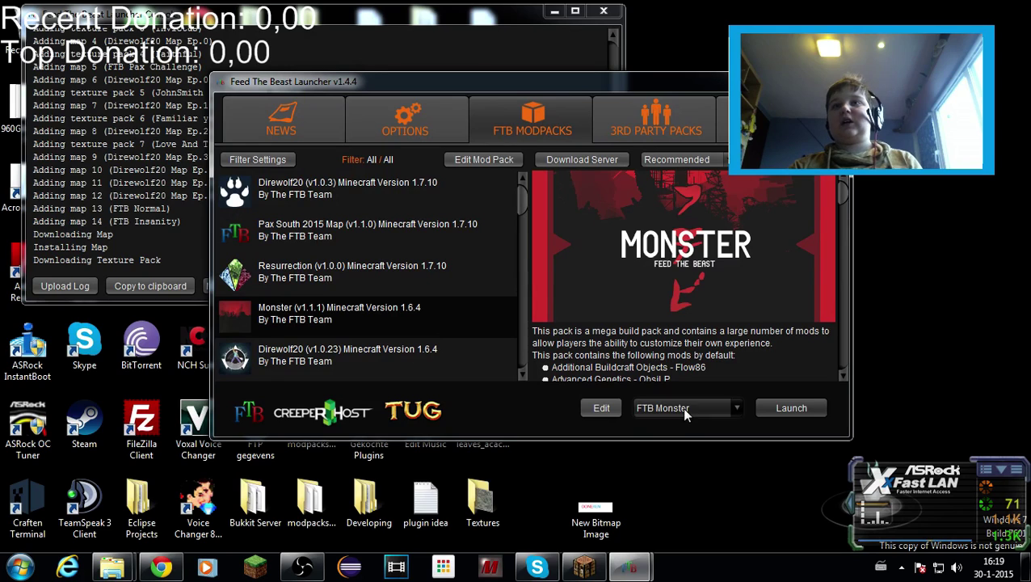
pyautogui.click(683, 408)
pyautogui.click(685, 426)
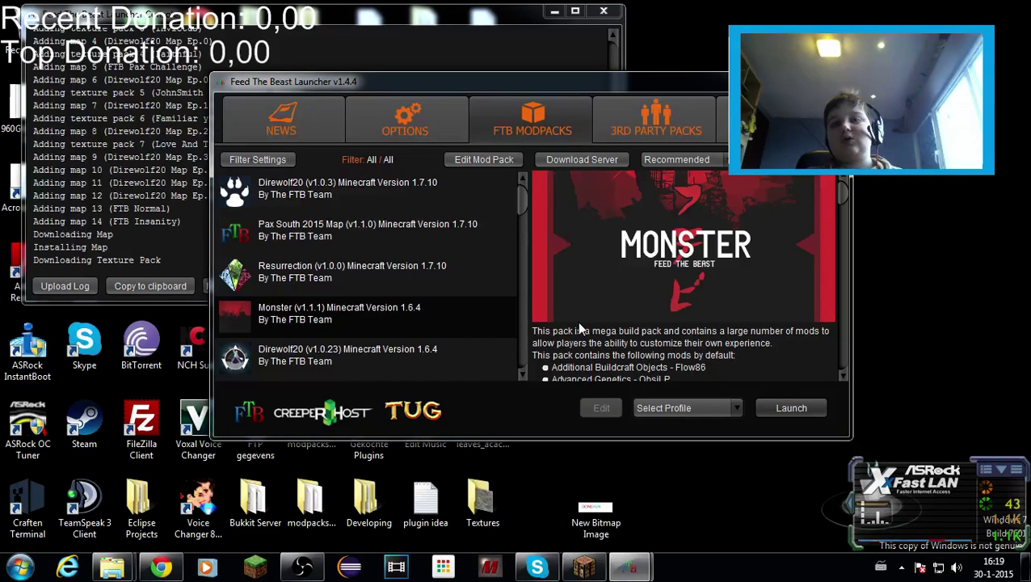
# Look through the Monster modpack's description and default mod list, and close the launcher
pyautogui.scroll(-2, 608, 370)
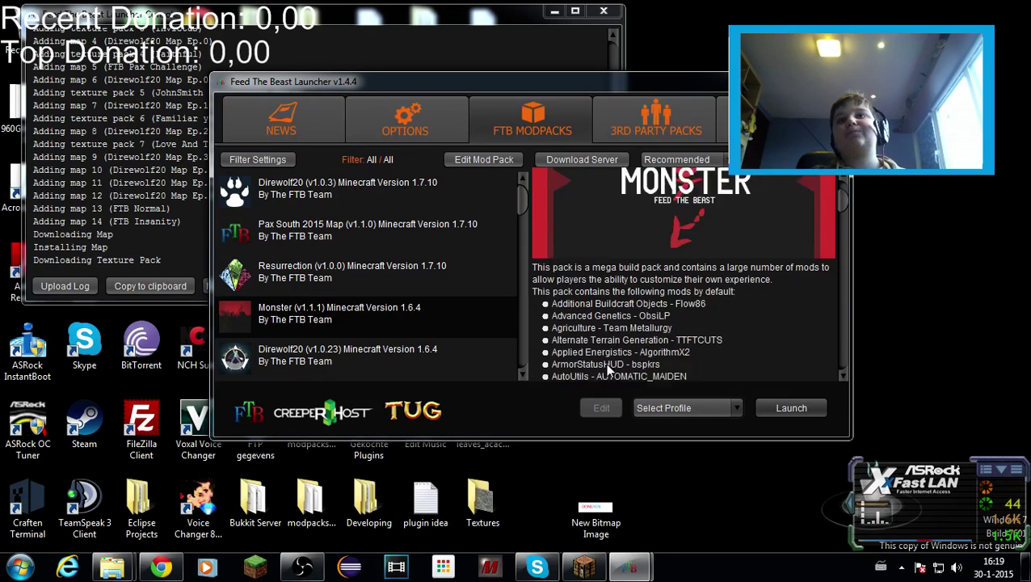
pyautogui.scroll(-5, 608, 370)
pyautogui.scroll(8, 620, 332)
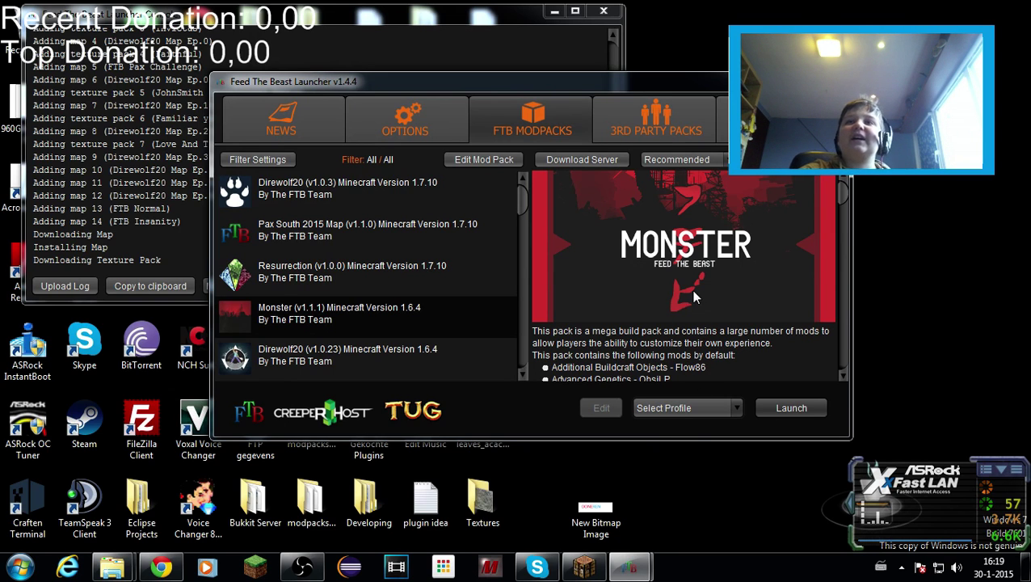
pyautogui.hotkey('alt', 'F4')
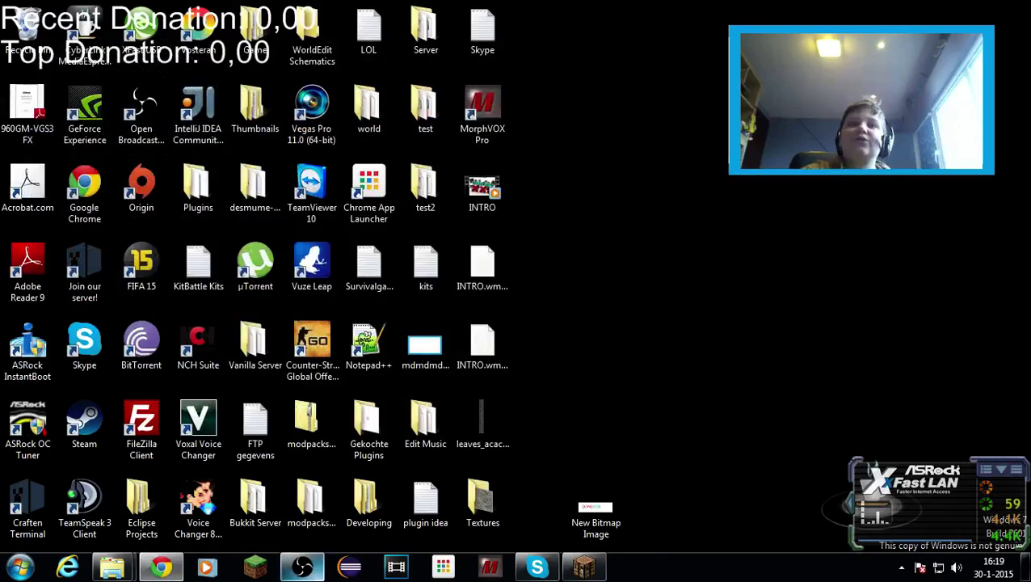